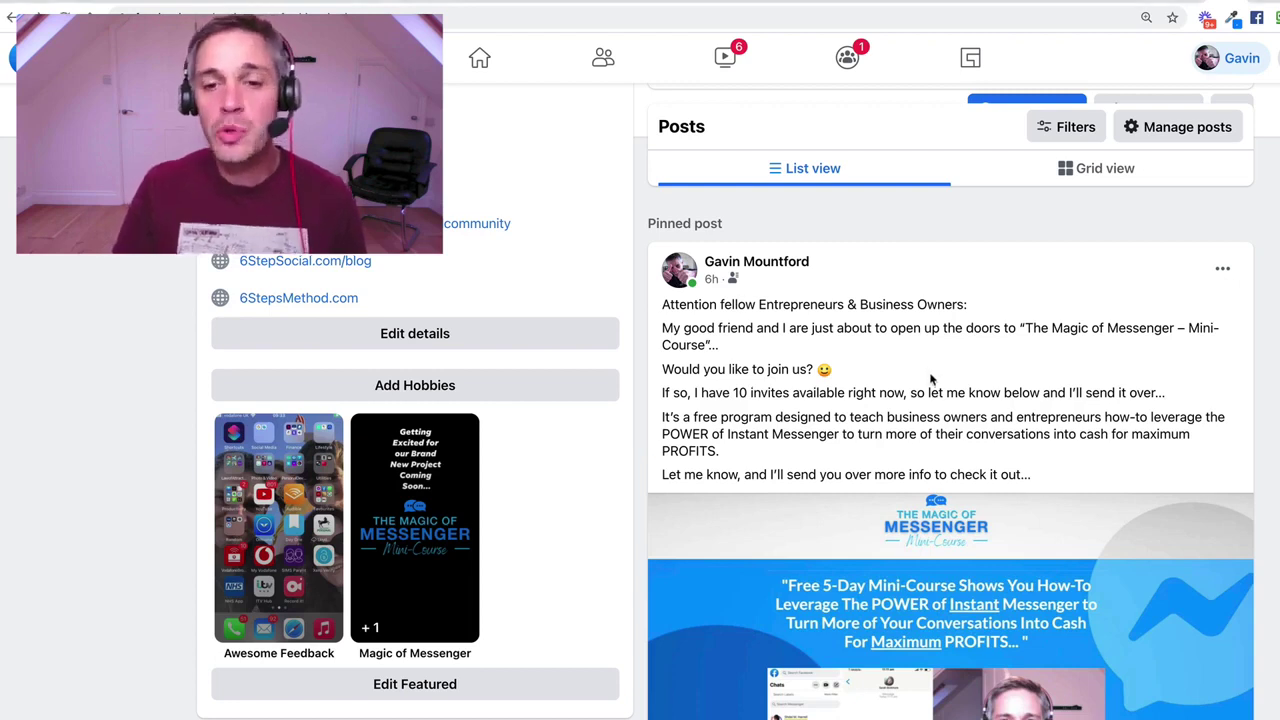
left_click_drag(1030, 474, 665, 303)
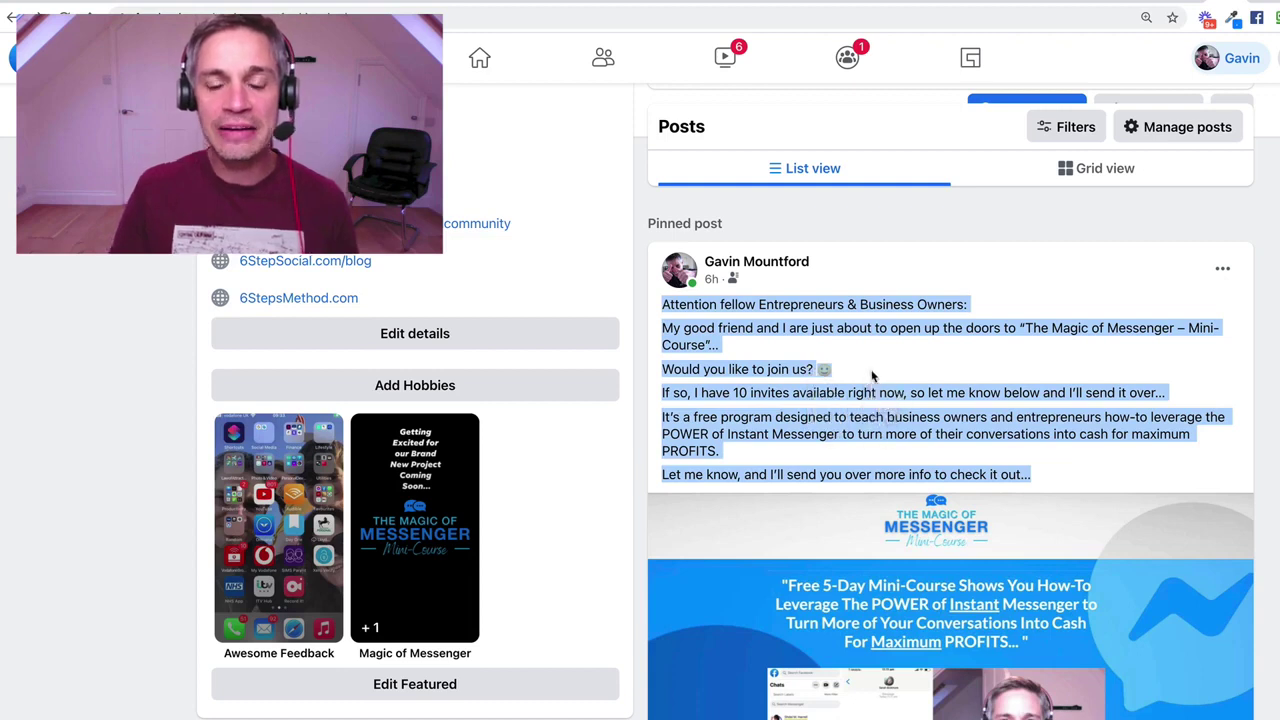
left_click(911, 369)
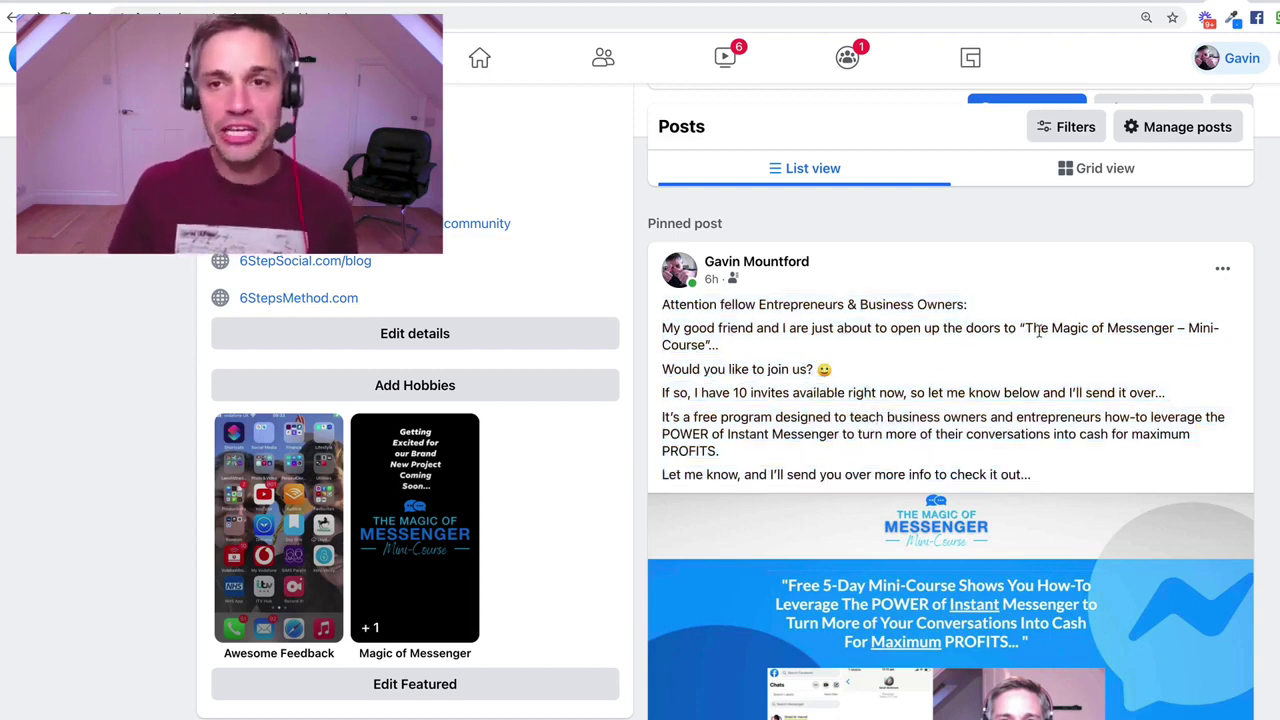
left_click(1262, 5)
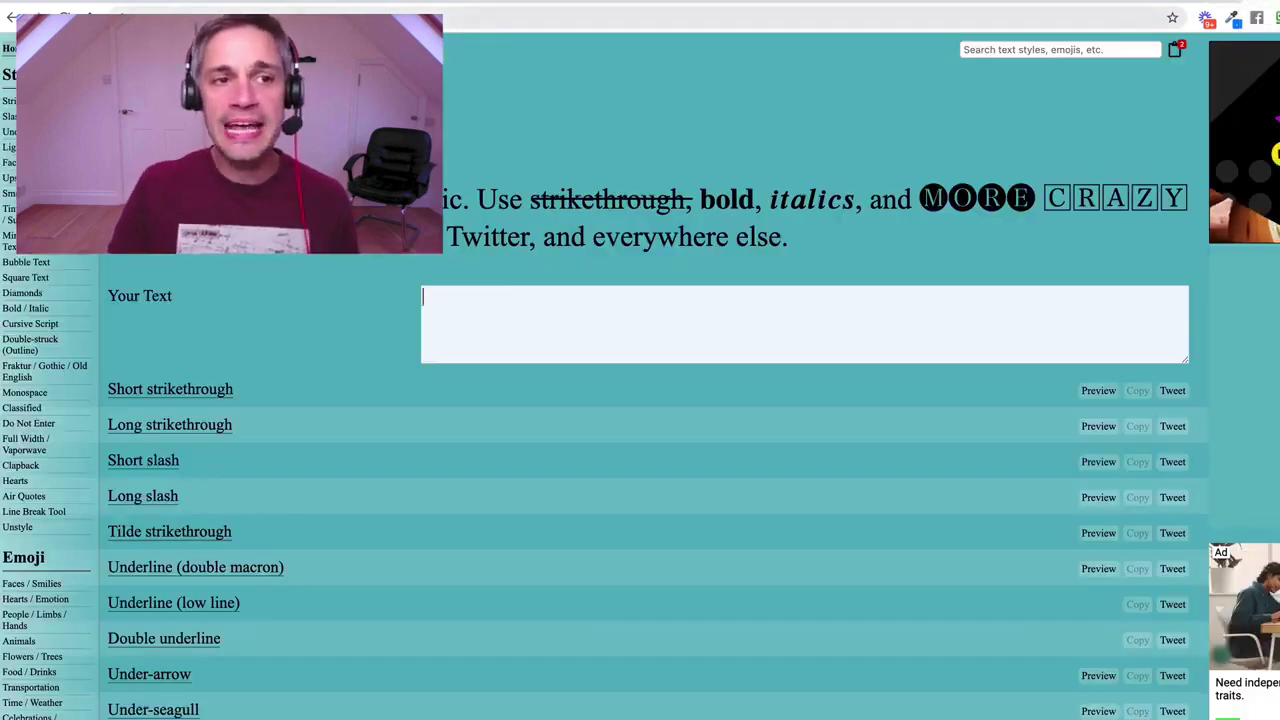
left_click(1227, 3)
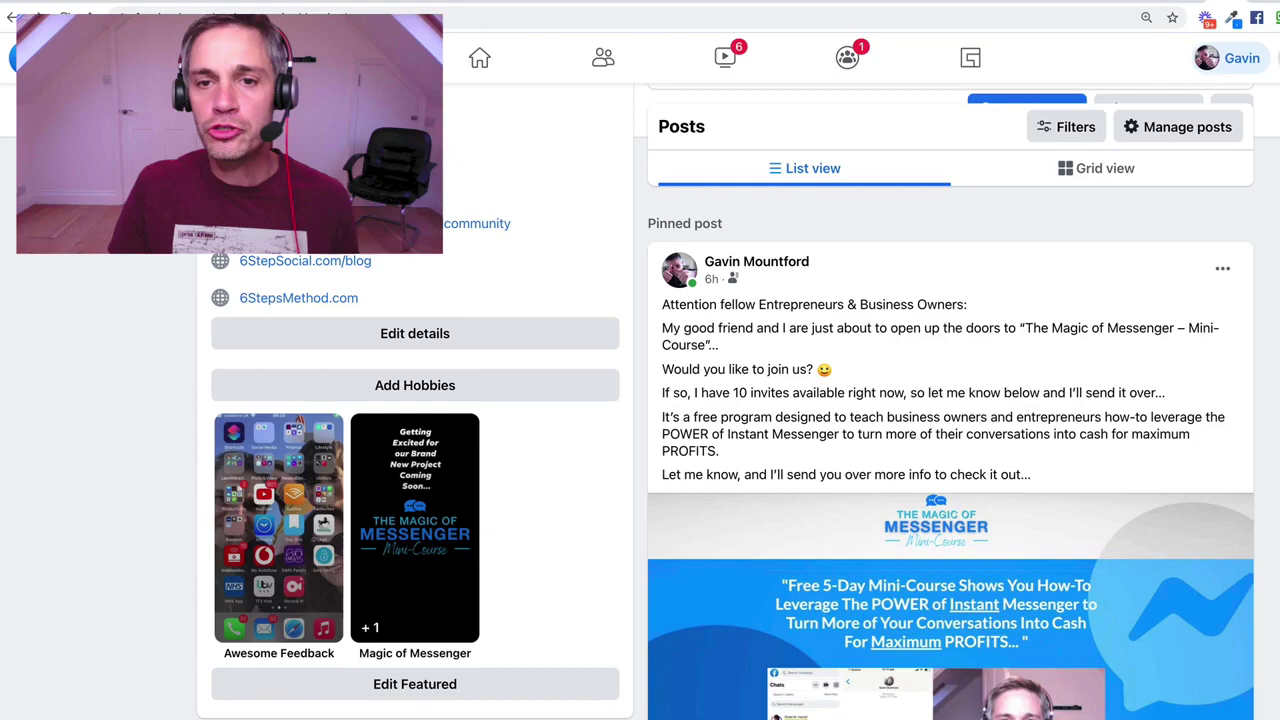
Step: Copy the pinned post's opening line "Attention fellow Entrepreneurs & Business Owners:" into the text style generator's Your Text field
left_click_drag(971, 309, 664, 307)
key("ctrl+c")
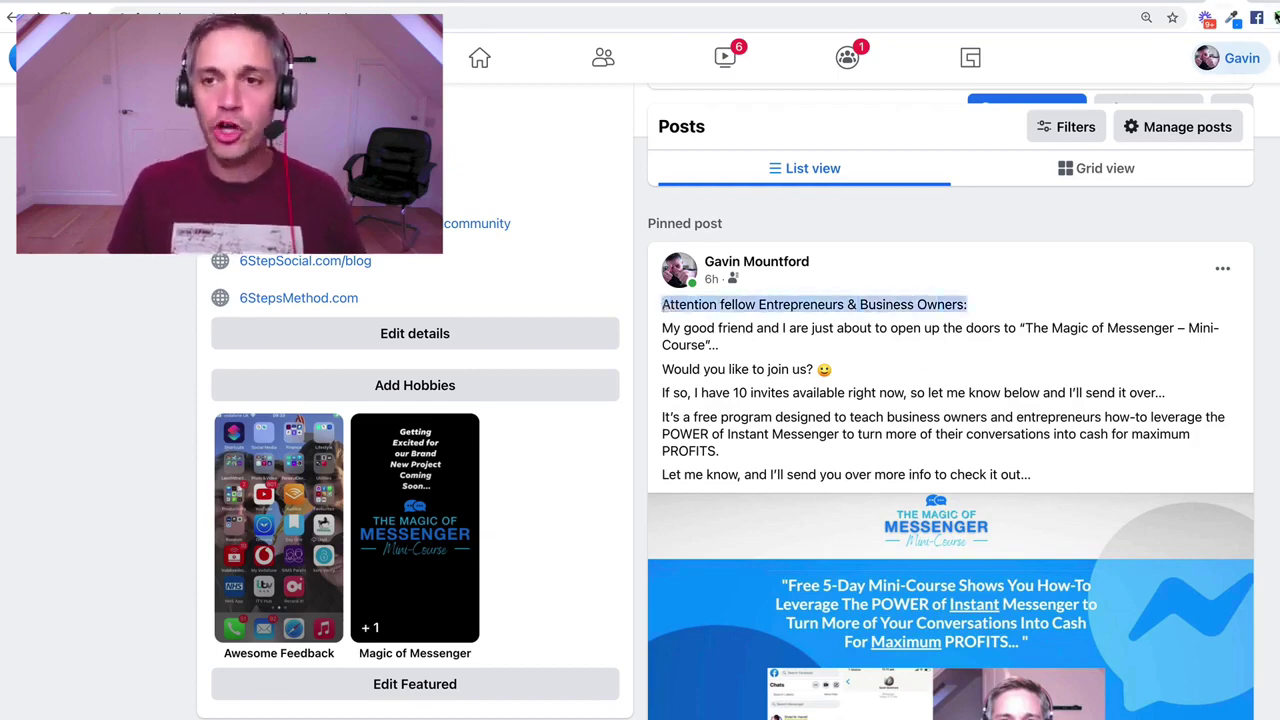
key("ctrl+Tab")
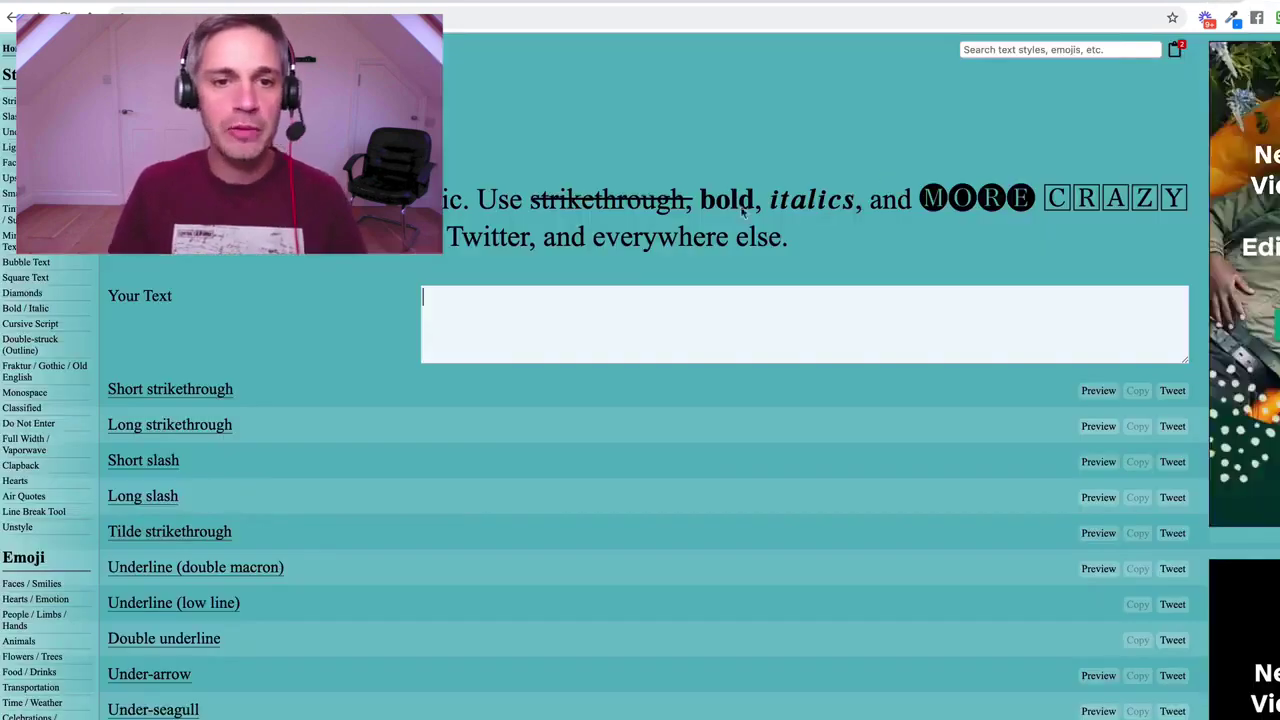
left_click(644, 310)
key("ctrl+v")
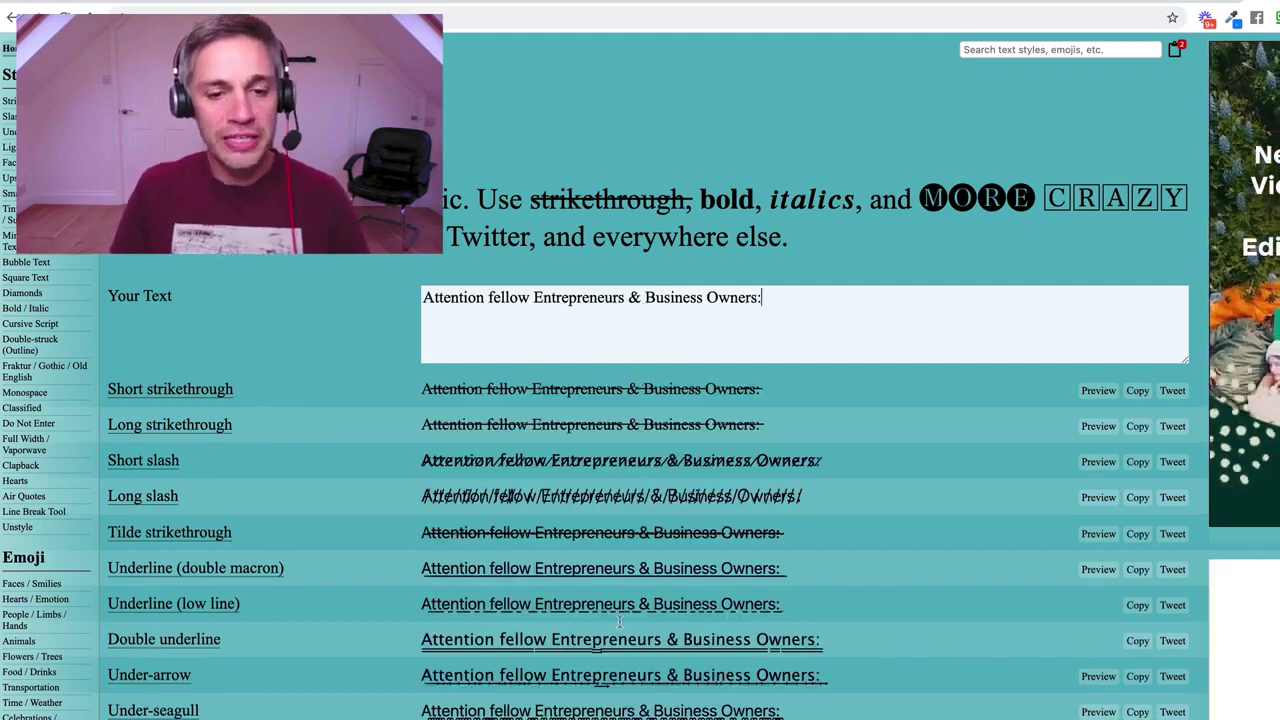
Step: Search the generator page for "bold" and copy the Bold / italic (serif) version of the opening line
scroll(622, 606, "down", 2)
scroll(622, 606, "down", 5)
scroll(700, 580, "down", 3)
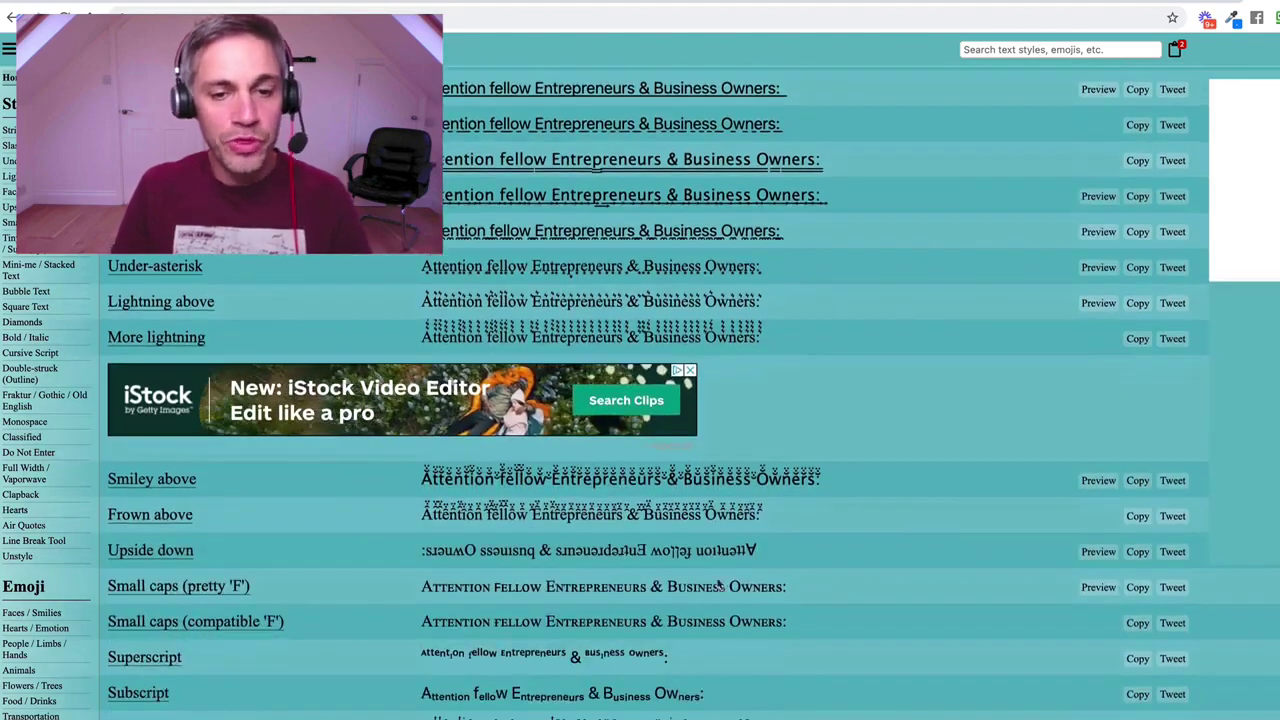
scroll(708, 575, "up", 10)
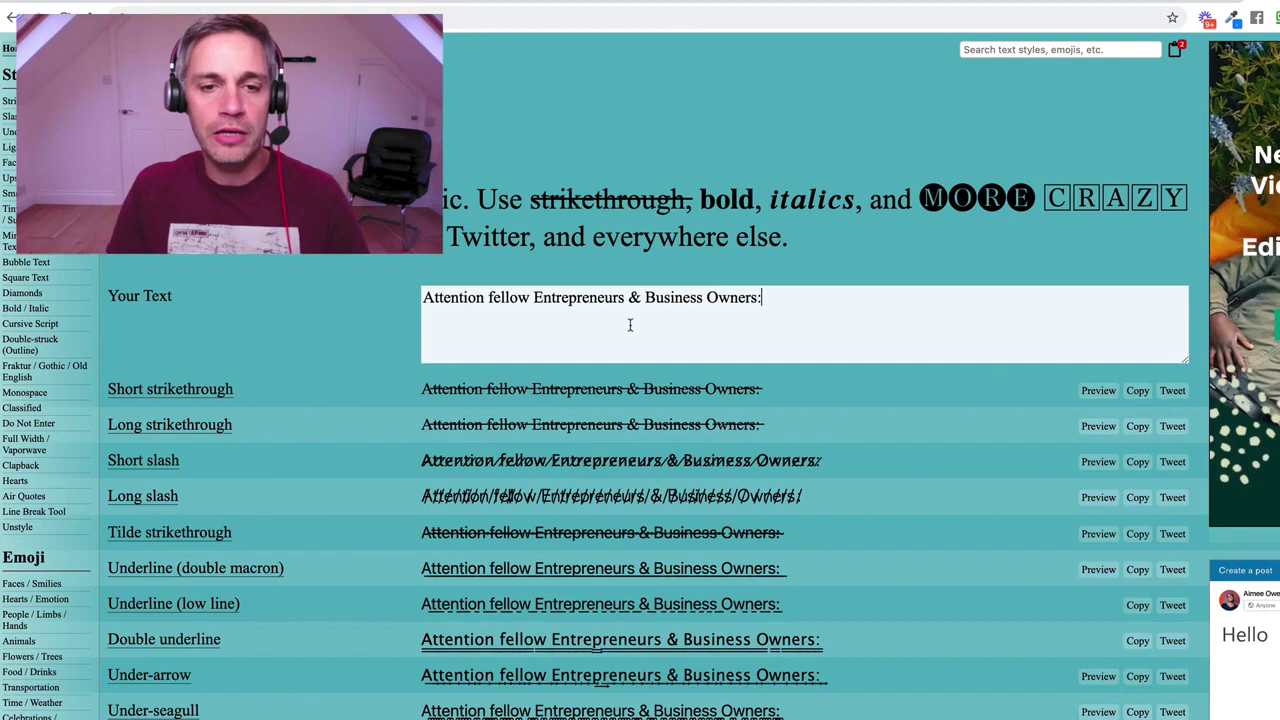
left_click(505, 330)
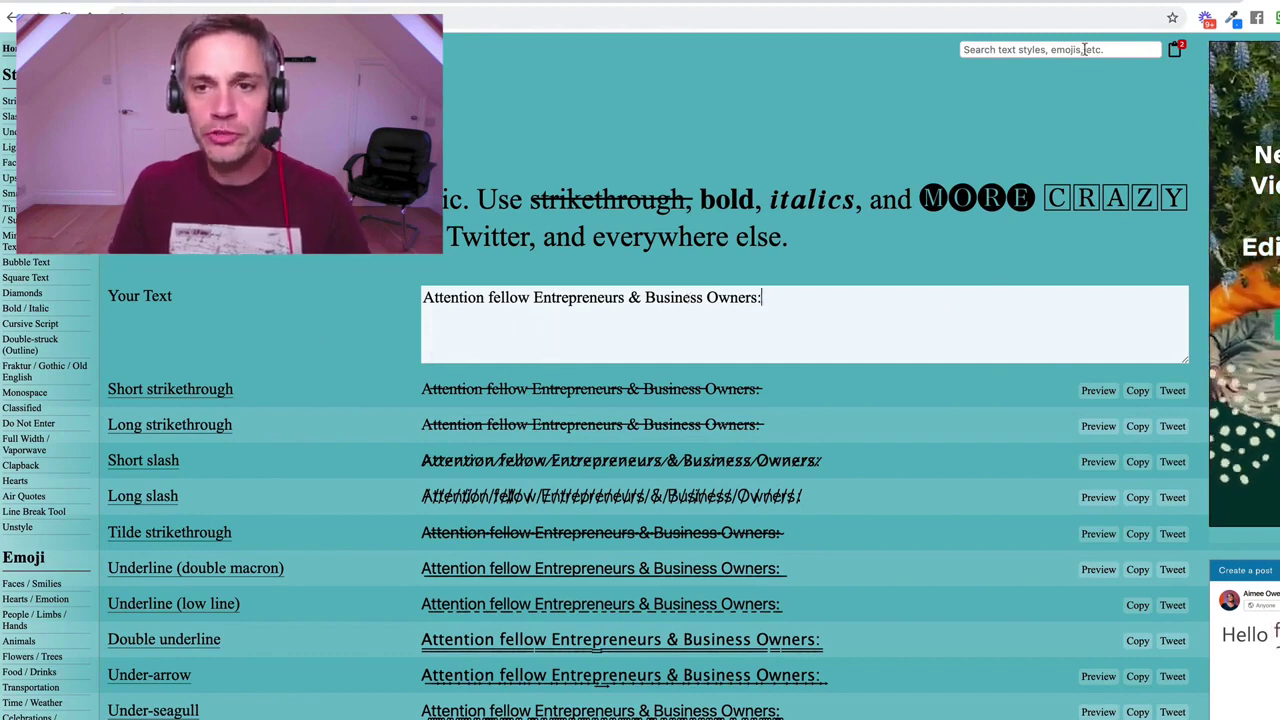
key("ctrl+f")
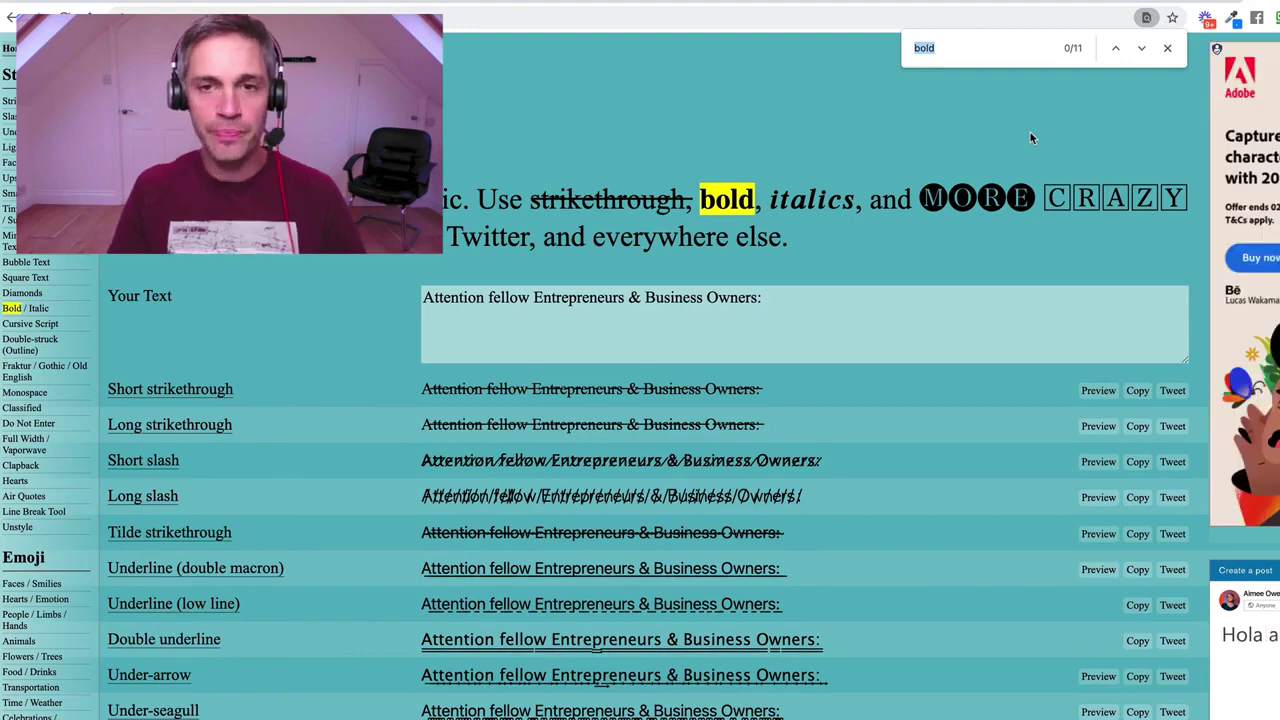
type("bold")
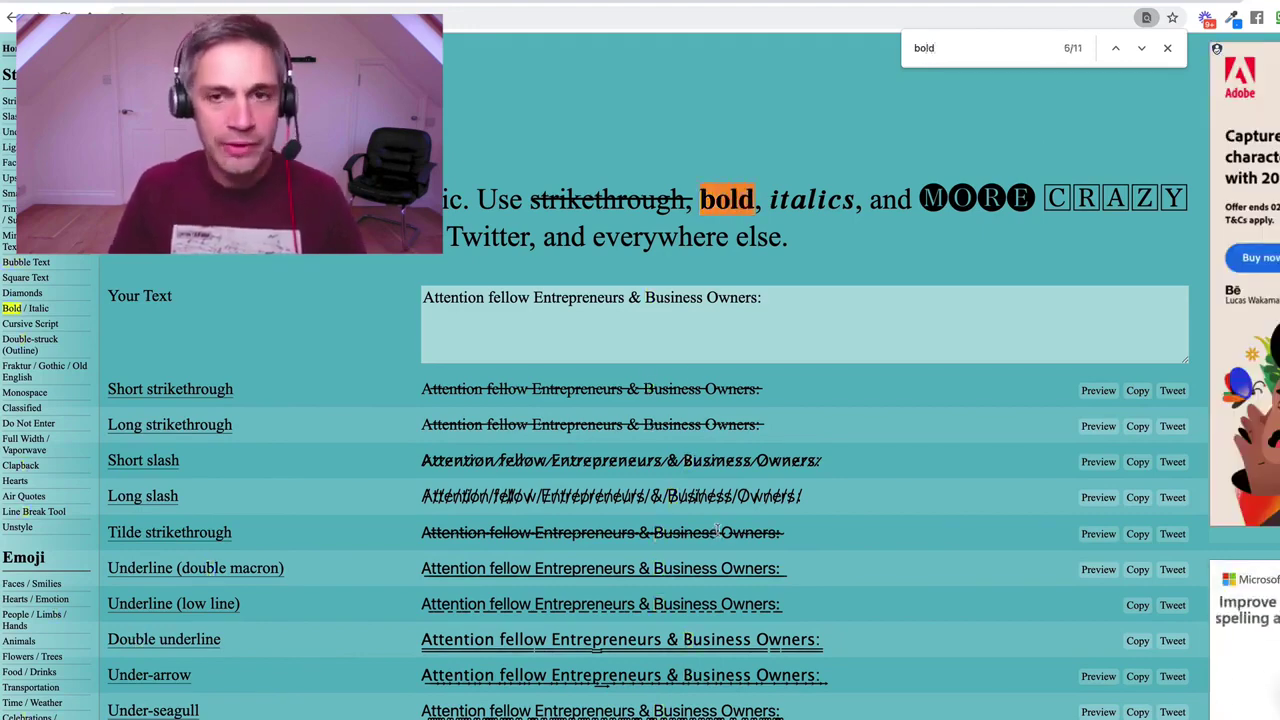
key("Return")
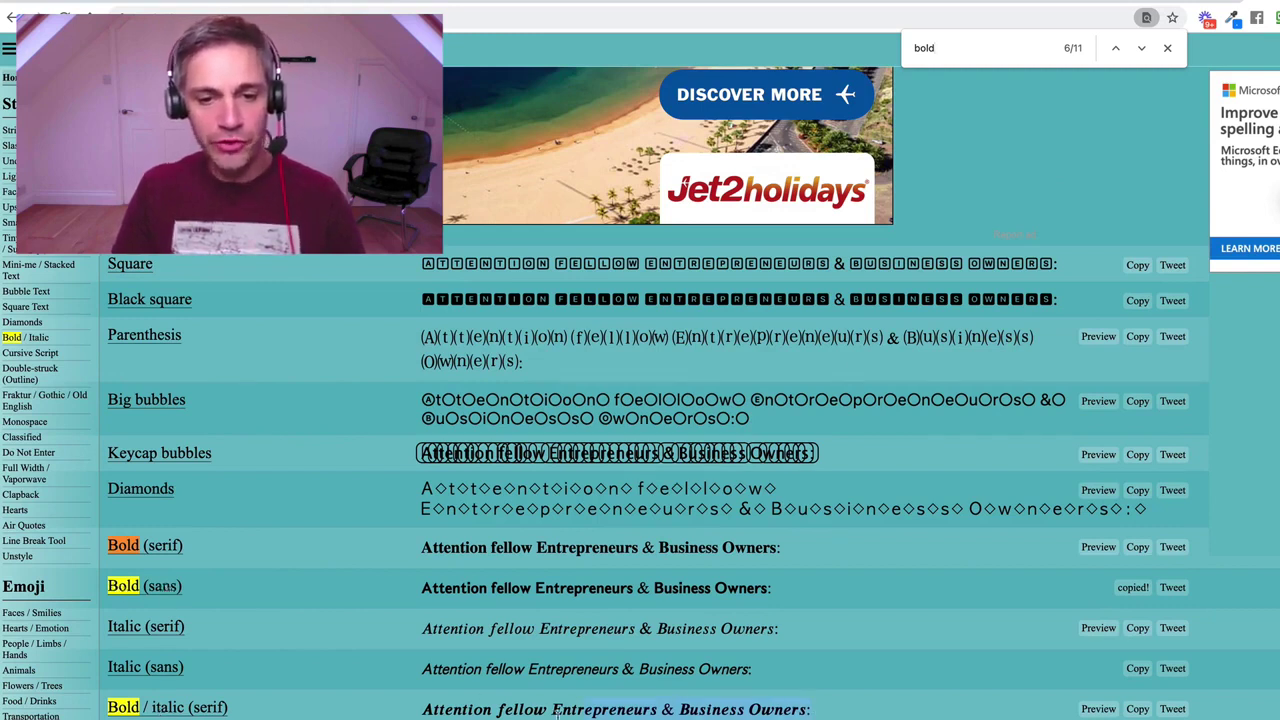
left_click_drag(425, 711, 420, 711)
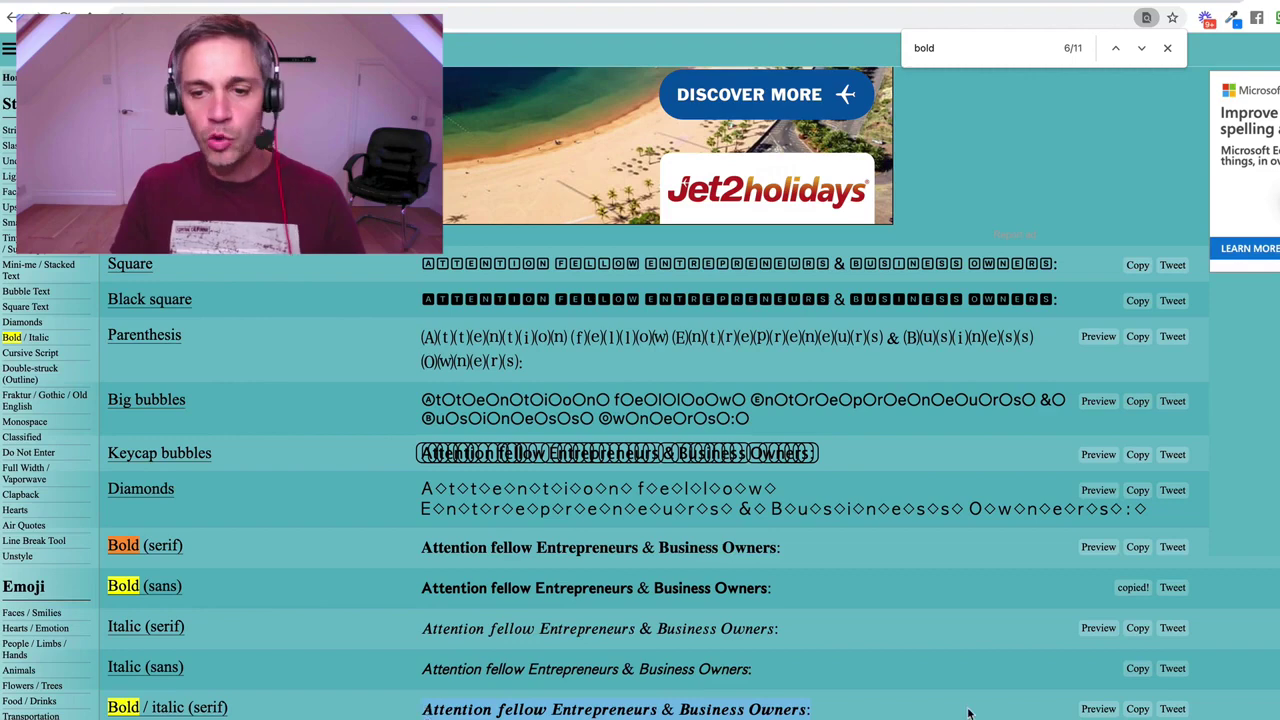
left_click(1138, 709)
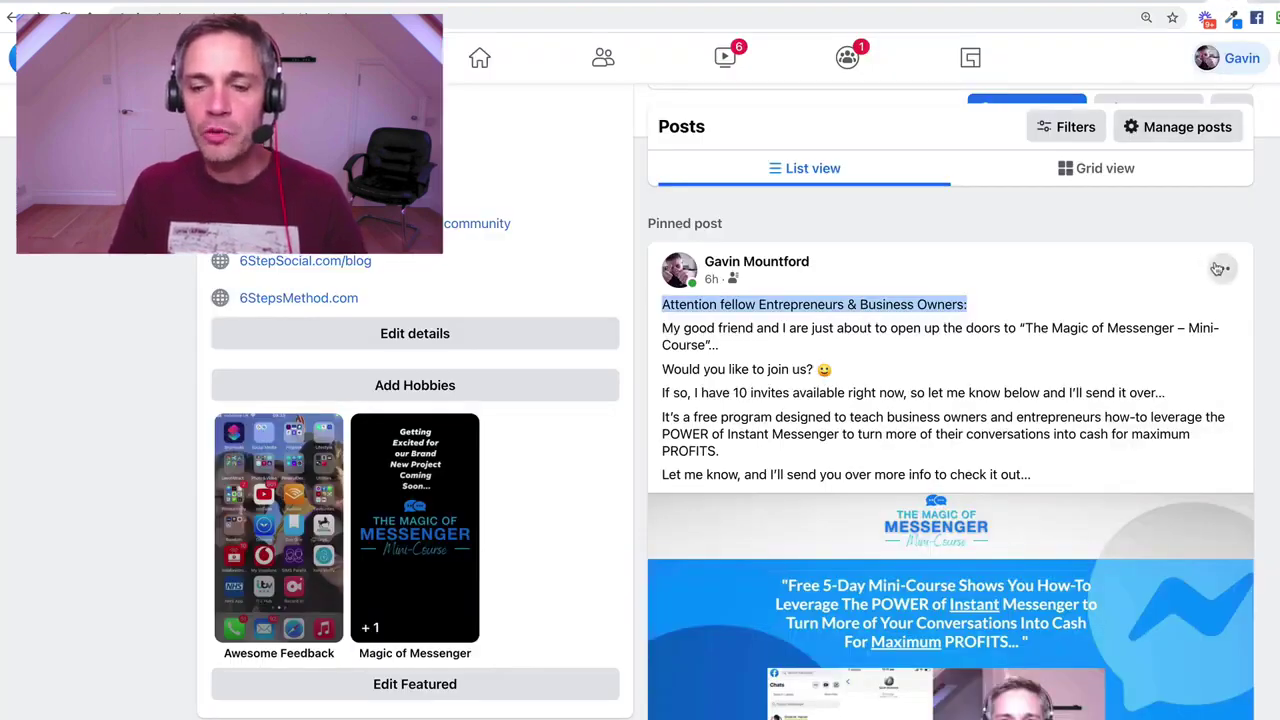
Step: Open the pinned Facebook post for editing and replace its opening line with the copied bold italic version
left_click(1222, 268)
left_click(1040, 440)
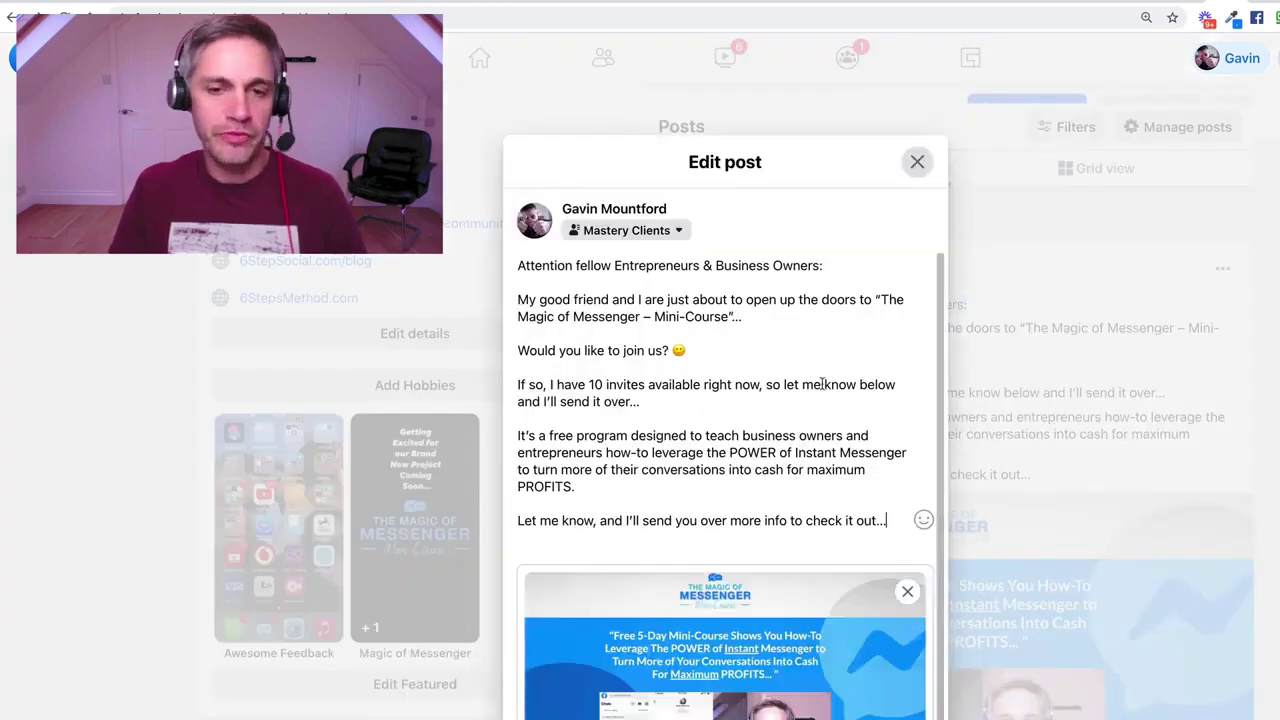
left_click_drag(836, 269, 508, 262)
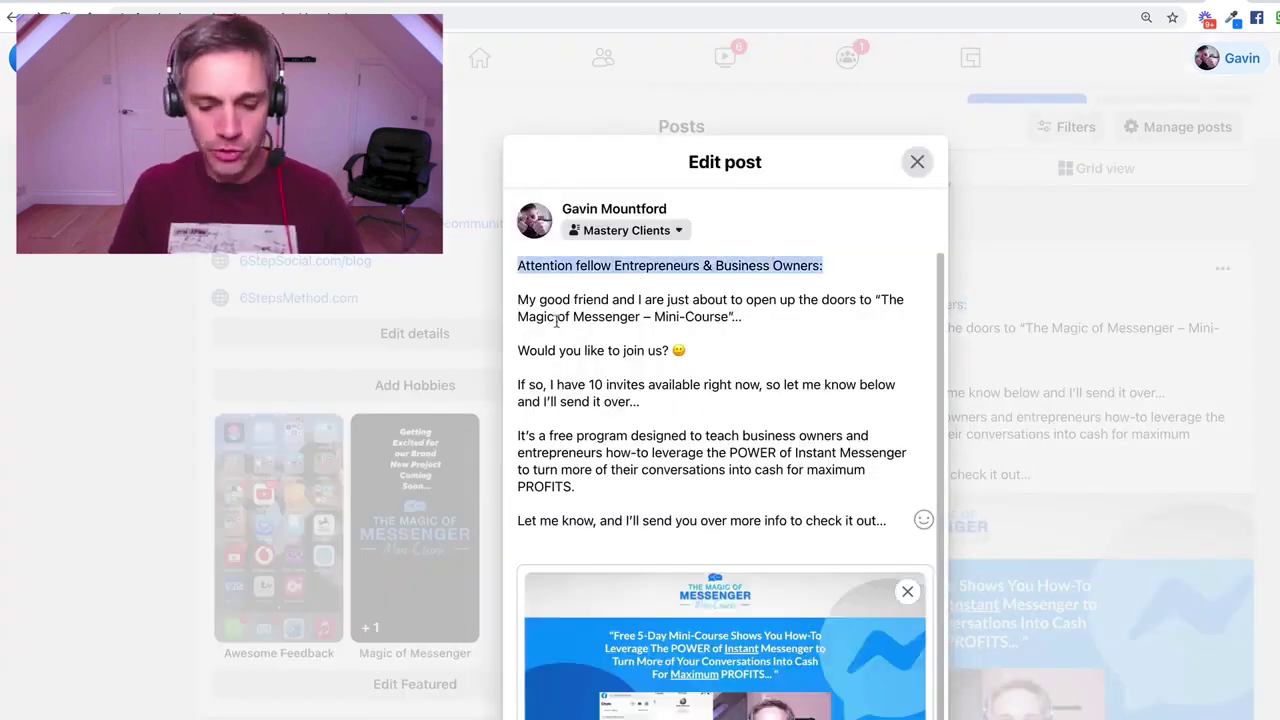
key("ctrl+v")
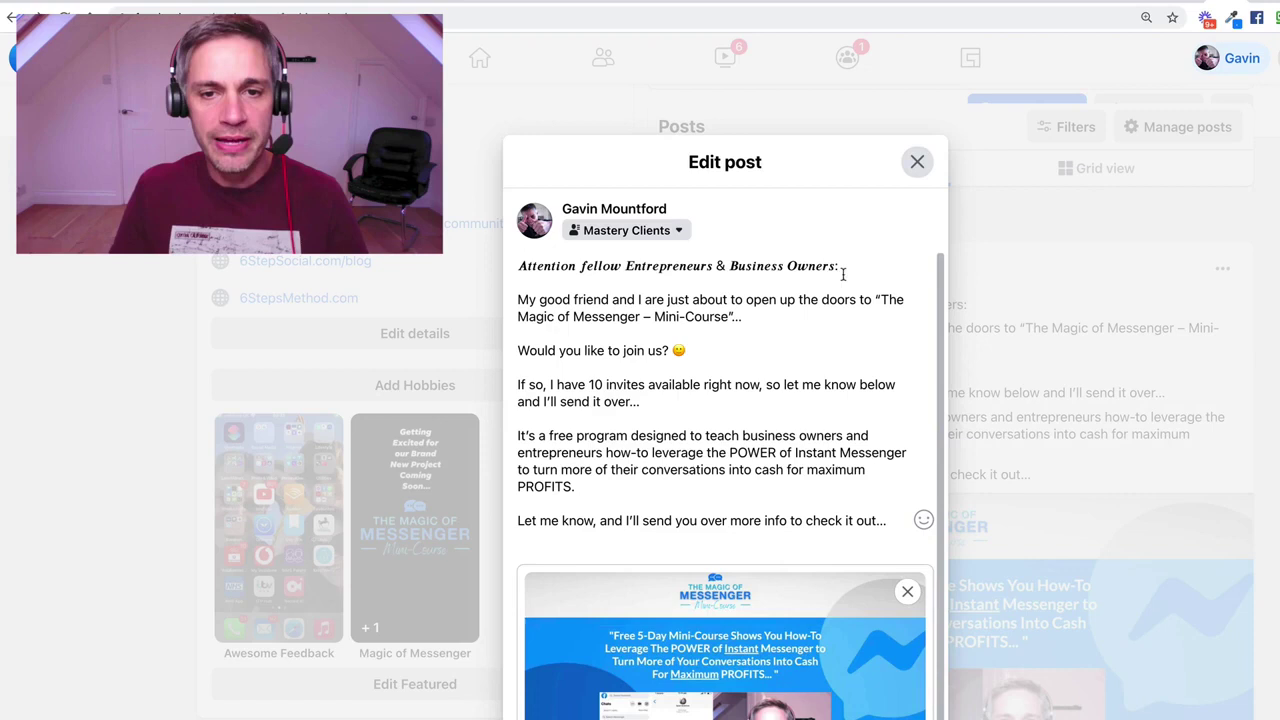
left_click_drag(840, 266, 518, 265)
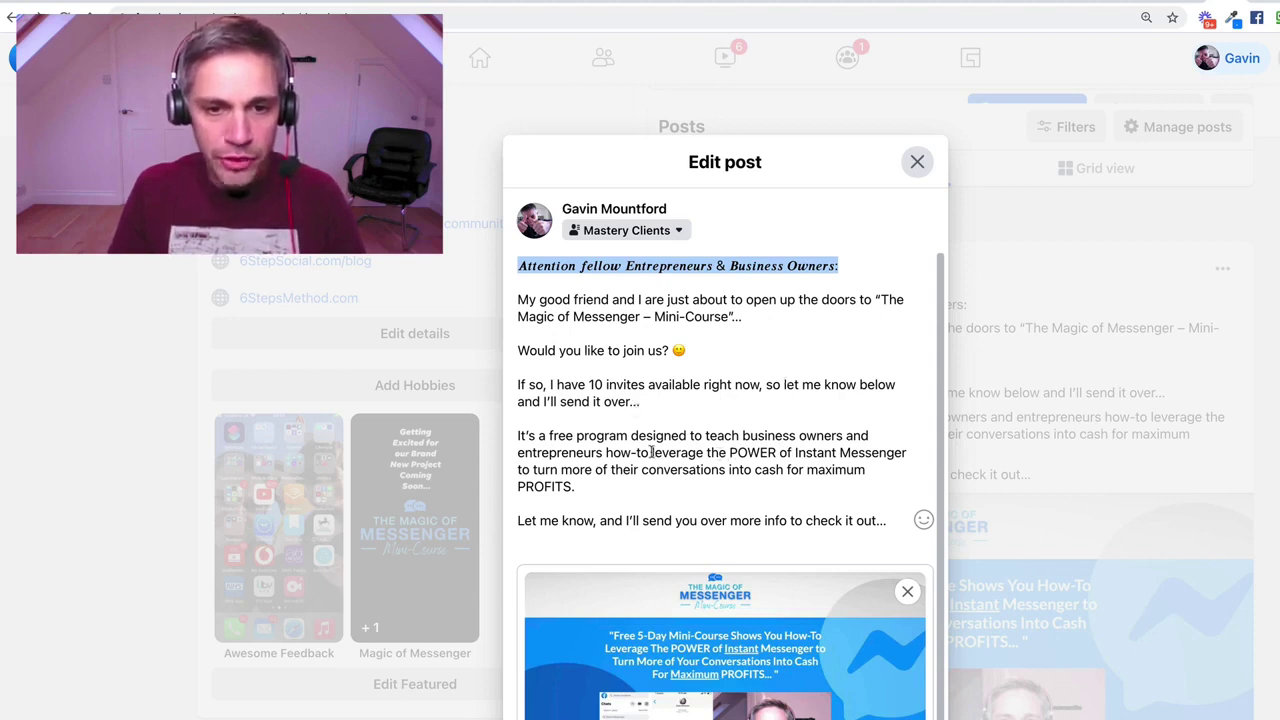
Step: Copy the phrase "leverage the POWER of Instant Messenger" from the post and replace the generator's input text with it
left_click_drag(651, 452, 907, 453)
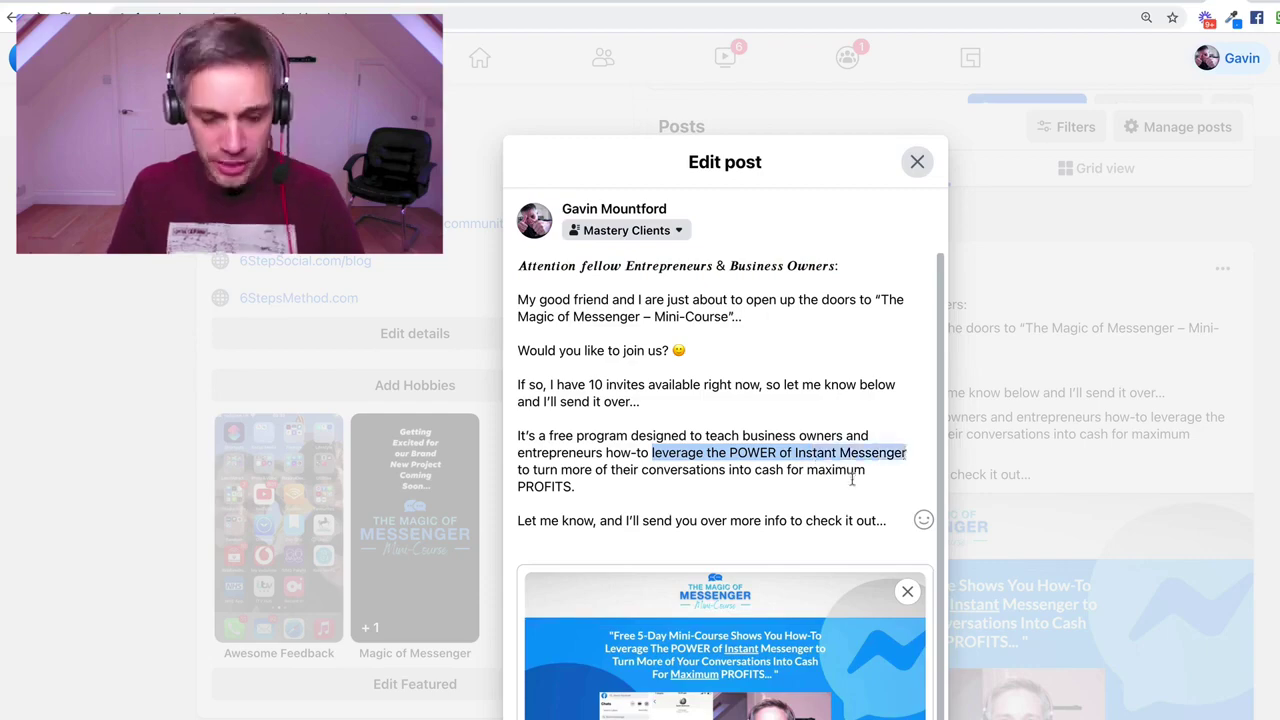
key("ctrl+Tab")
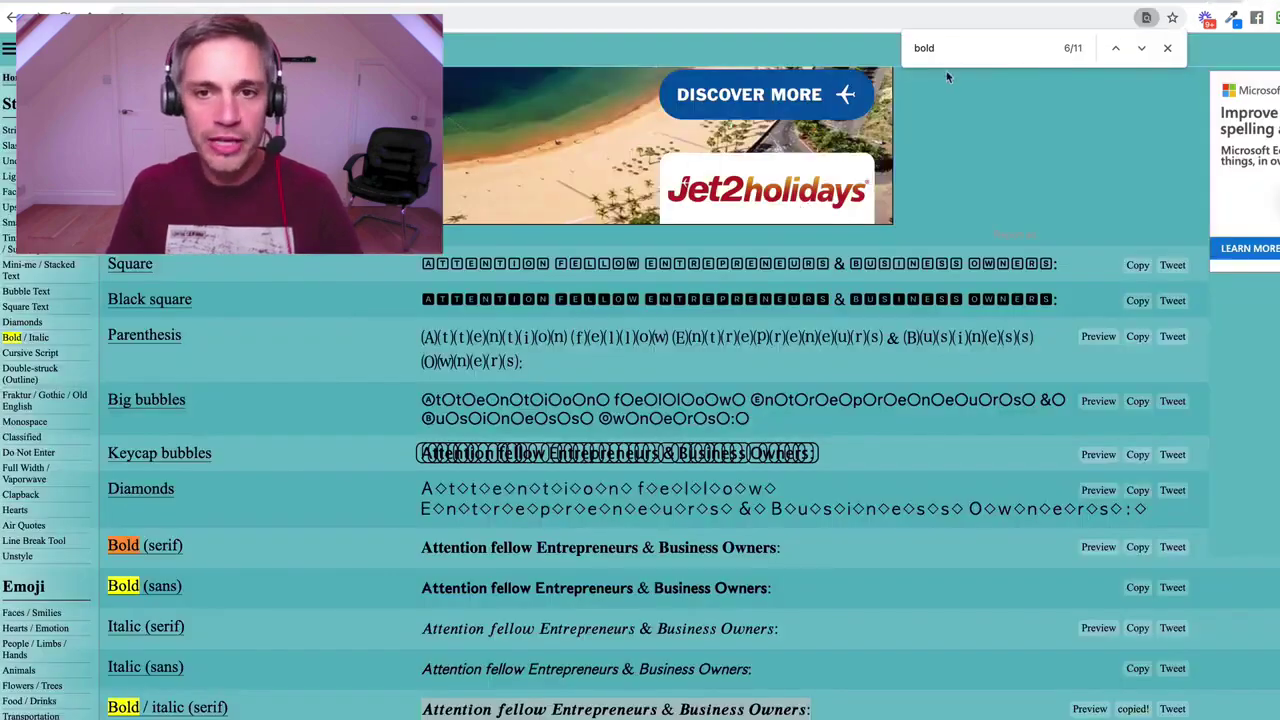
scroll(958, 156, "up", 10)
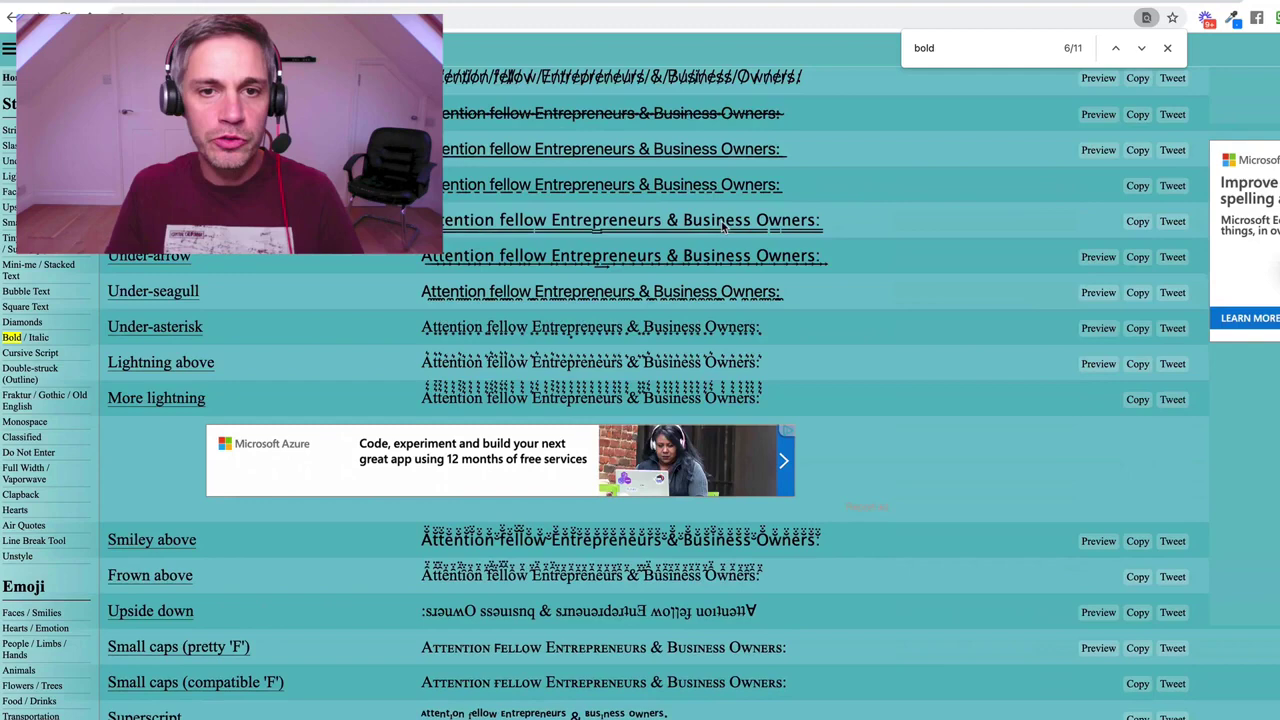
scroll(722, 228, "up", 5)
triple_click(721, 312)
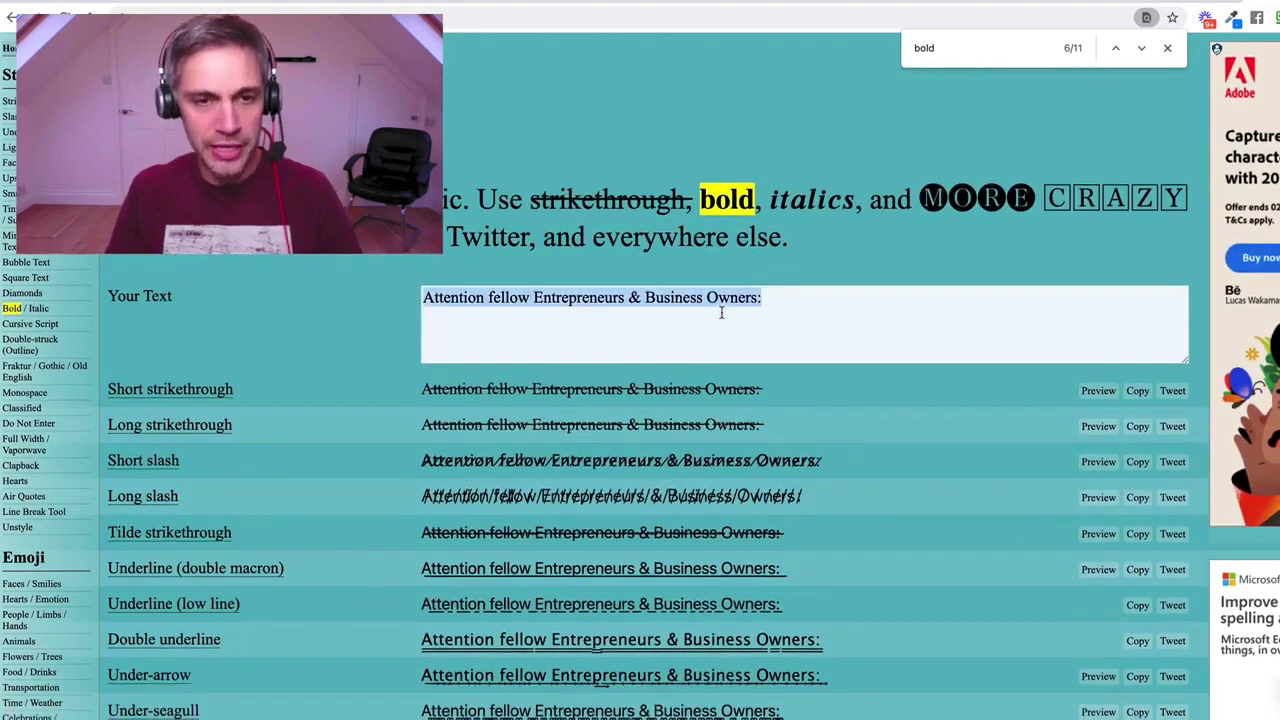
key("ctrl+v")
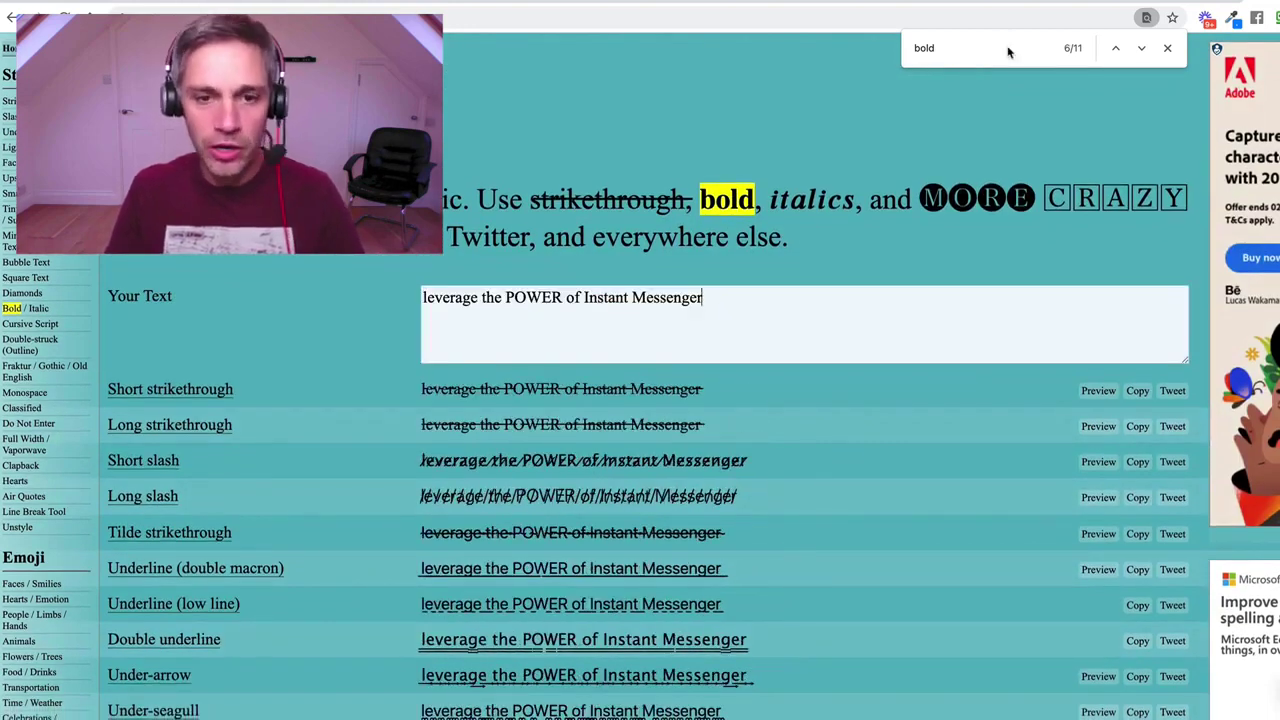
Step: Search the generator page for "under" and copy the Underline (double macron) version of the phrase
key("ctrl+f")
type("under")
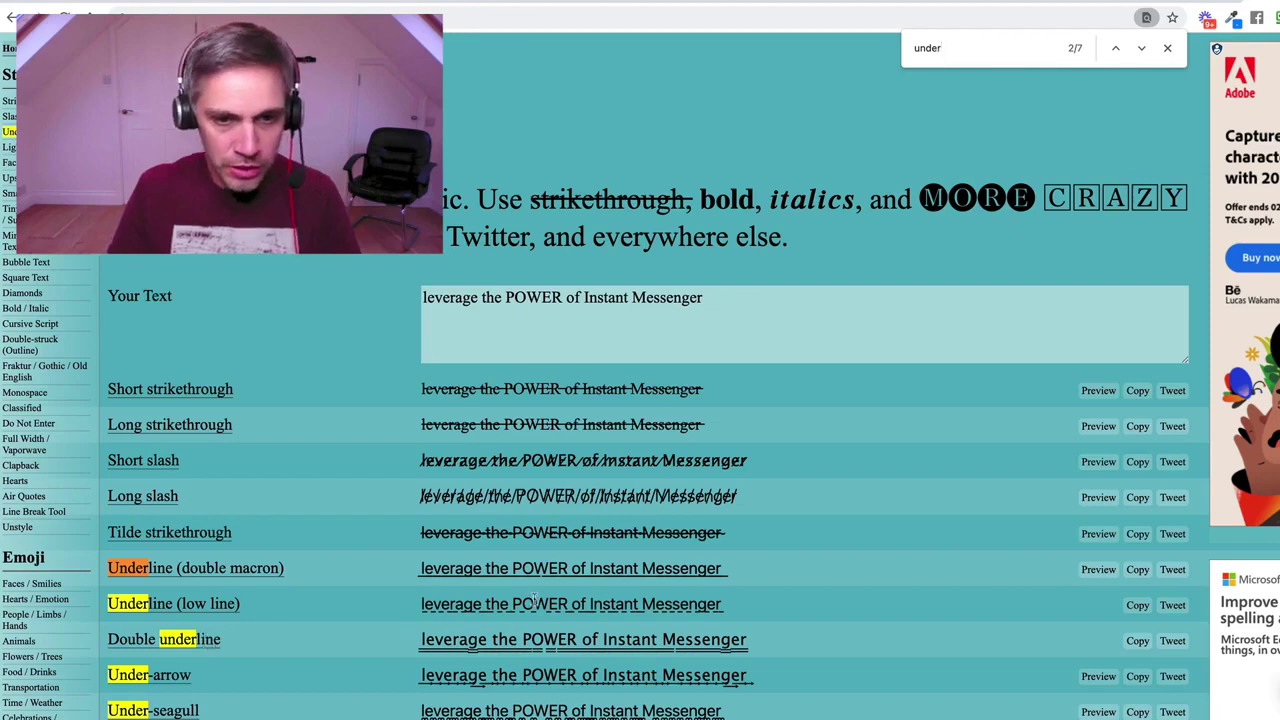
left_click(1136, 572)
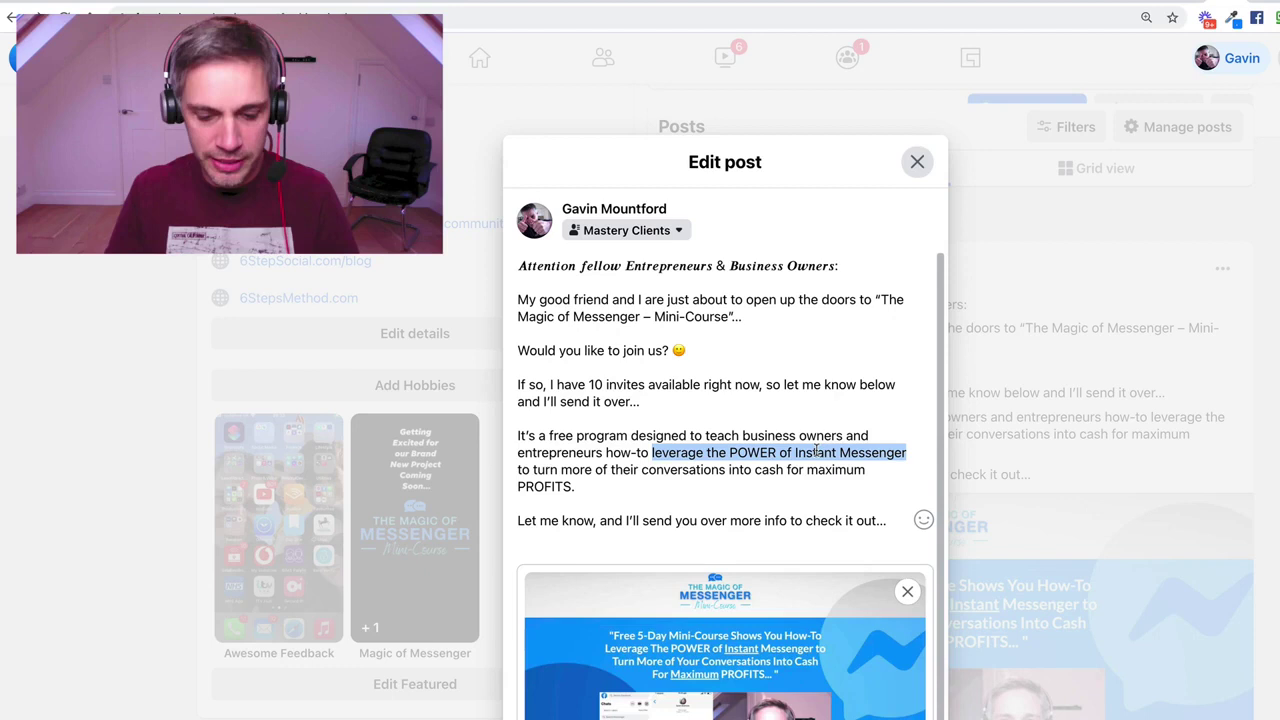
Step: Replace the selected phrase in the Facebook post with the underlined version and add a space before it
key("ctrl+v")
left_click(794, 500)
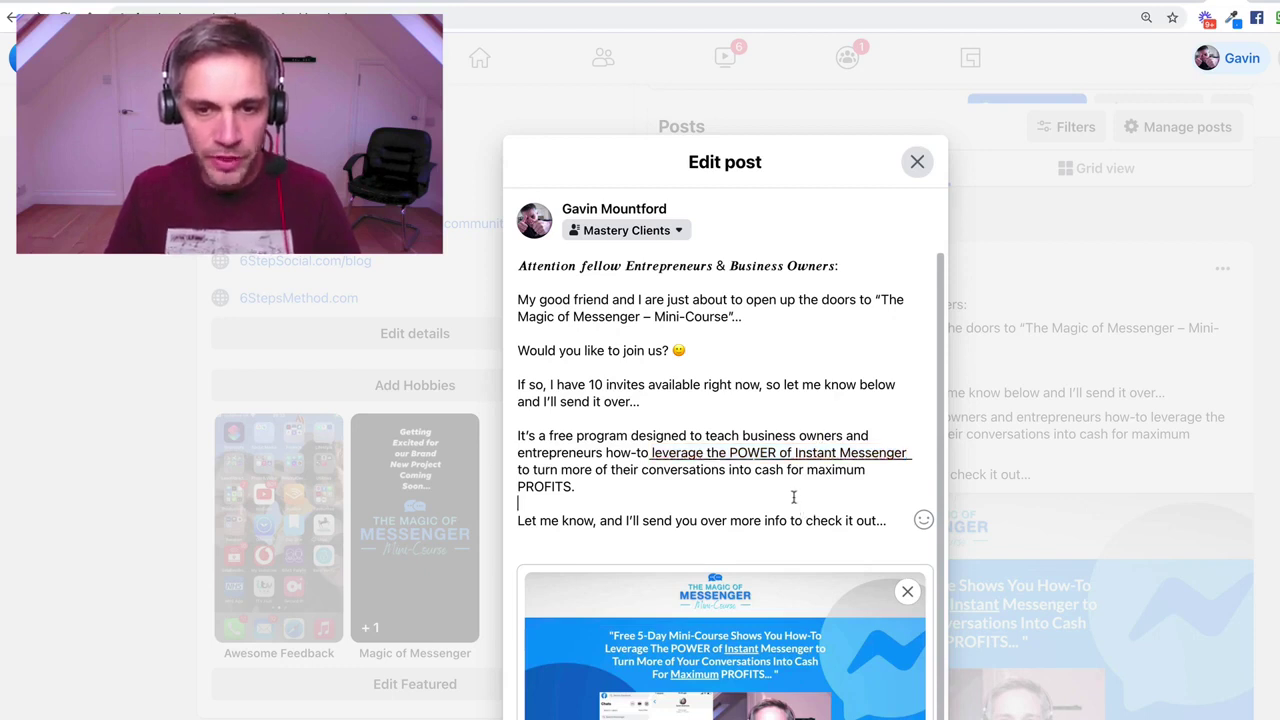
left_click(650, 452)
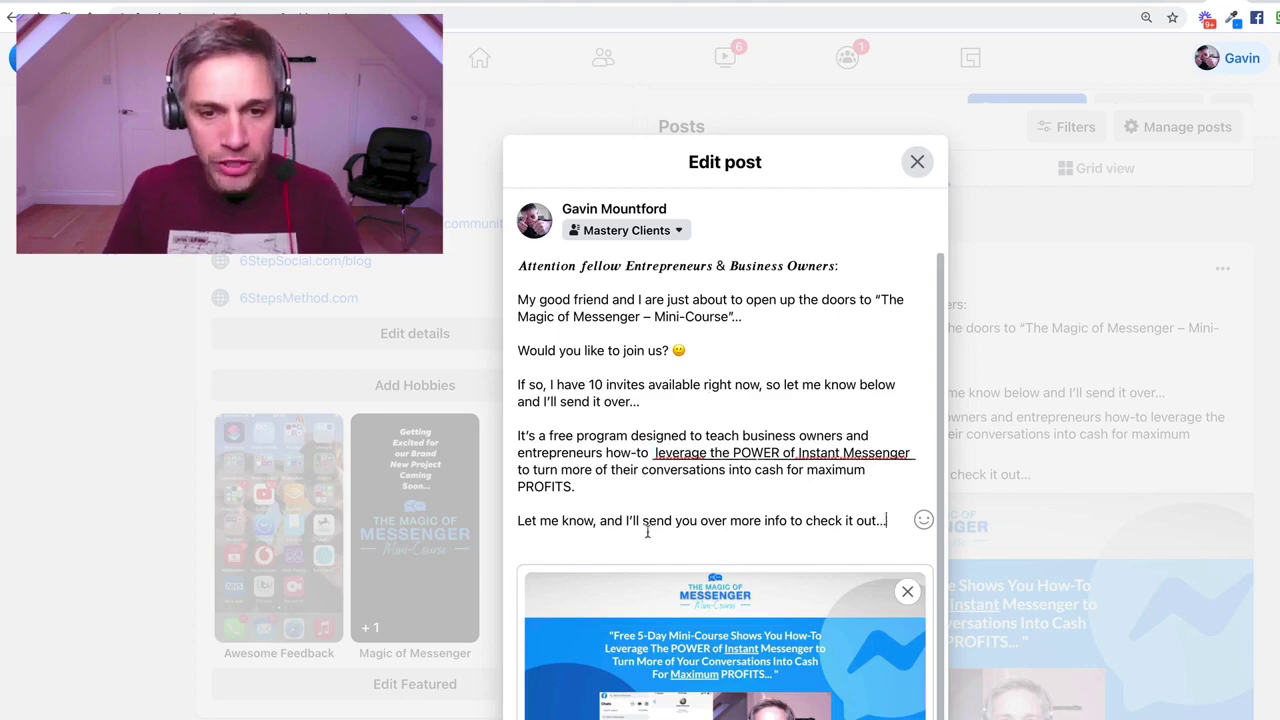
Step: Copy the post's closing line "Let me know, and I'll send you over more info to check it out…" over the generator's input text
left_click_drag(886, 520, 516, 521)
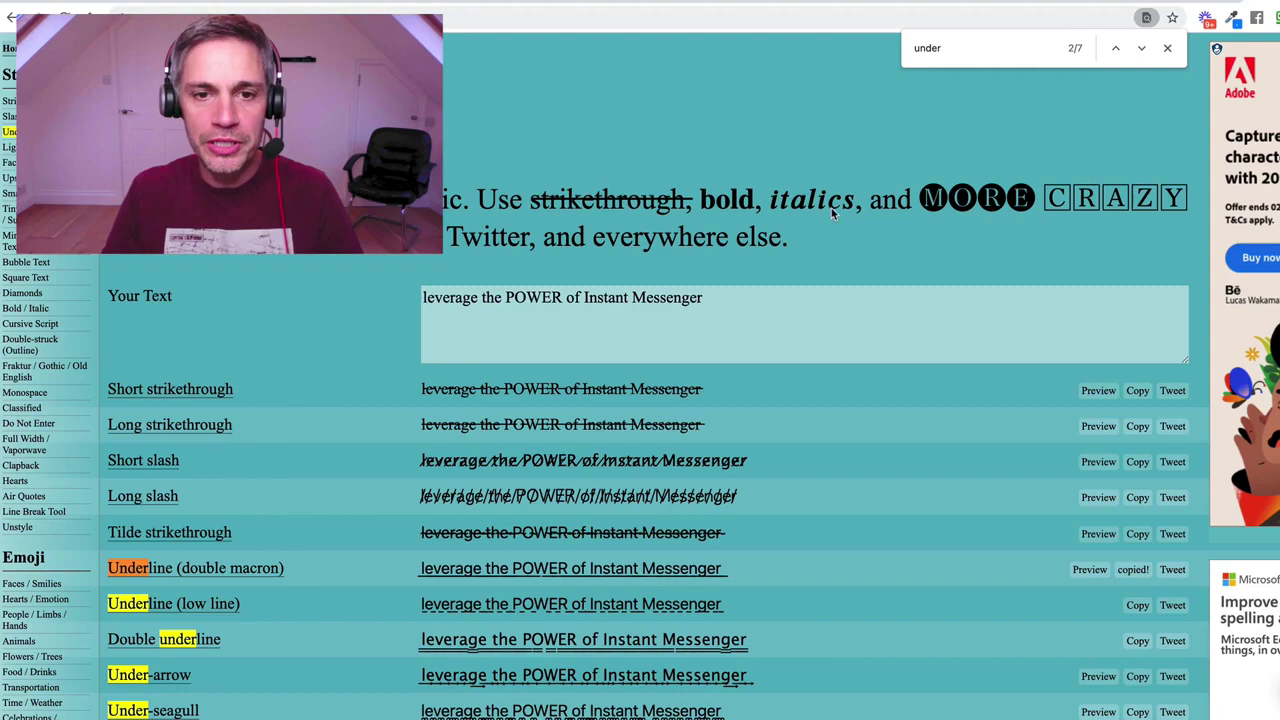
key("ctrl+a")
left_click(766, 324)
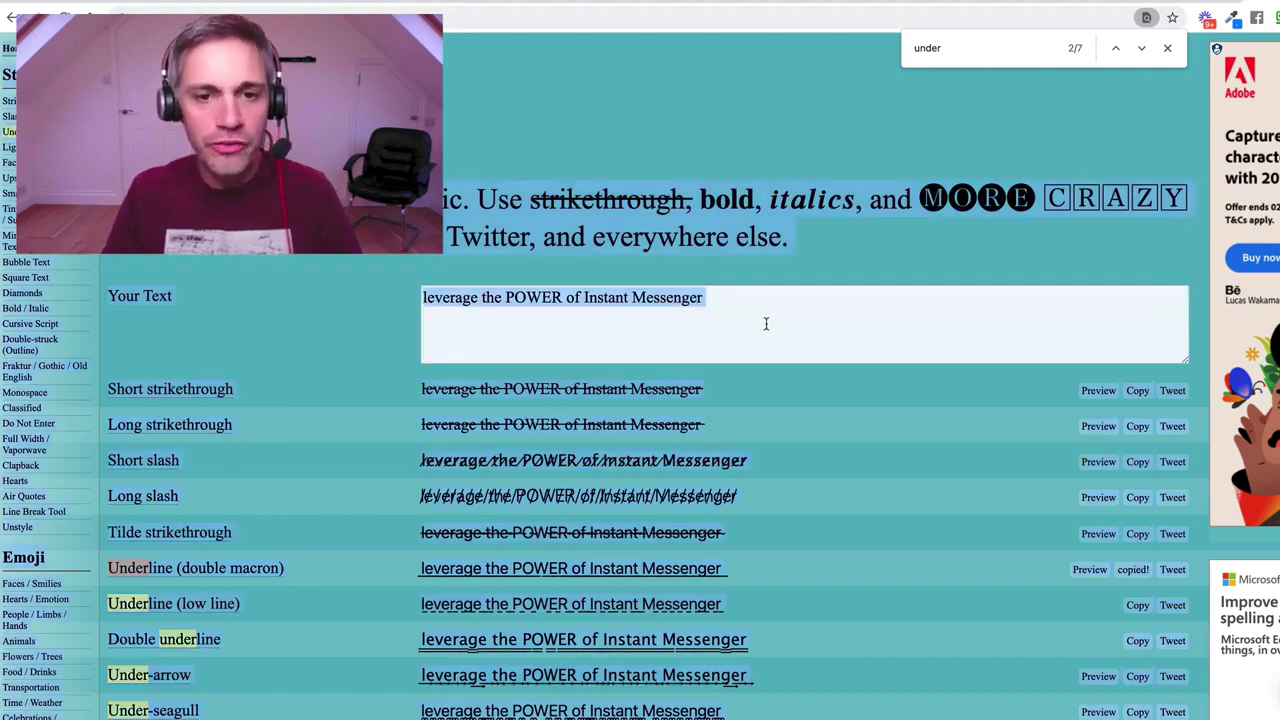
key("ctrl+a")
key("ctrl+v")
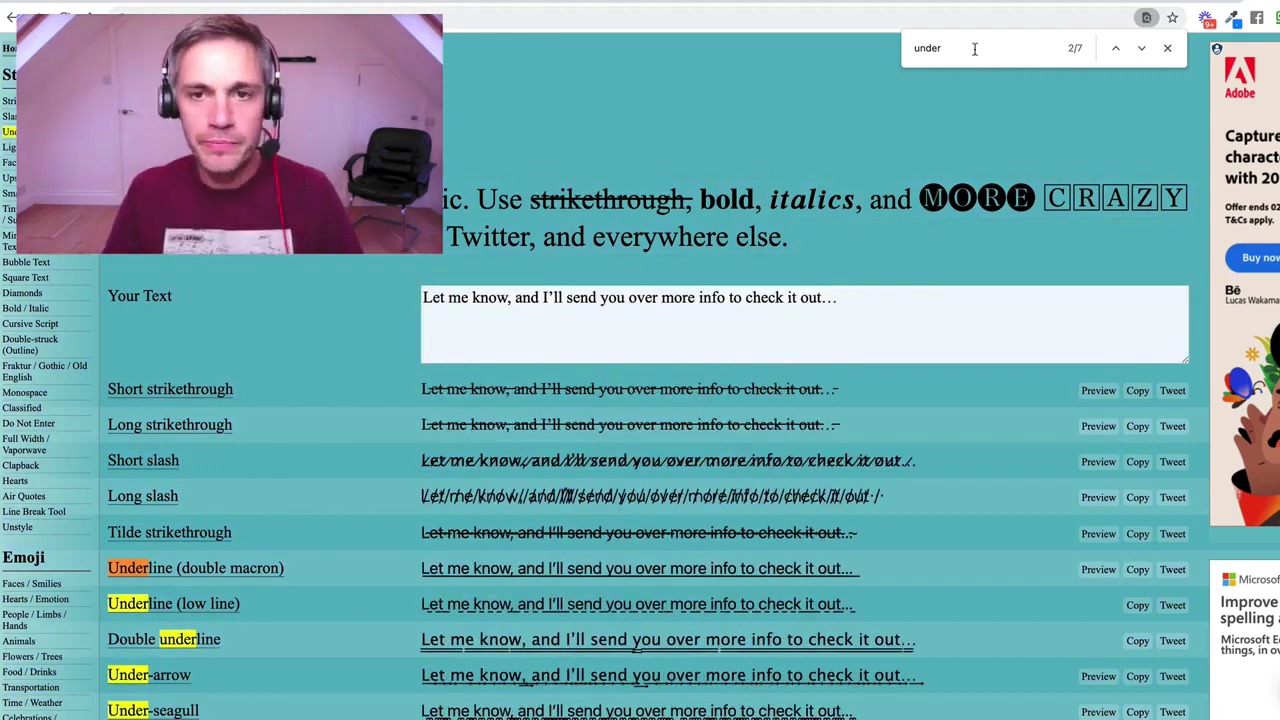
Step: Search the generator page for "ital" and copy the Italic (serif) version of the closing line
key("ctrl+f")
type("ita")
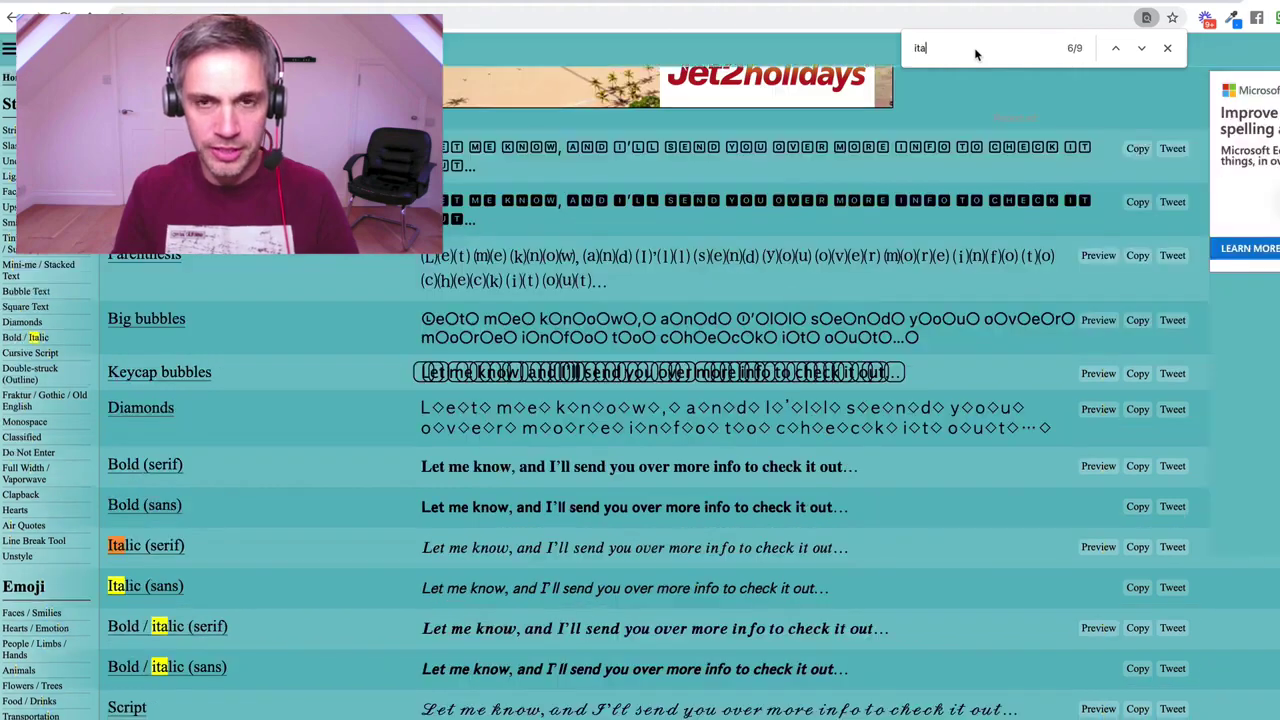
type("l")
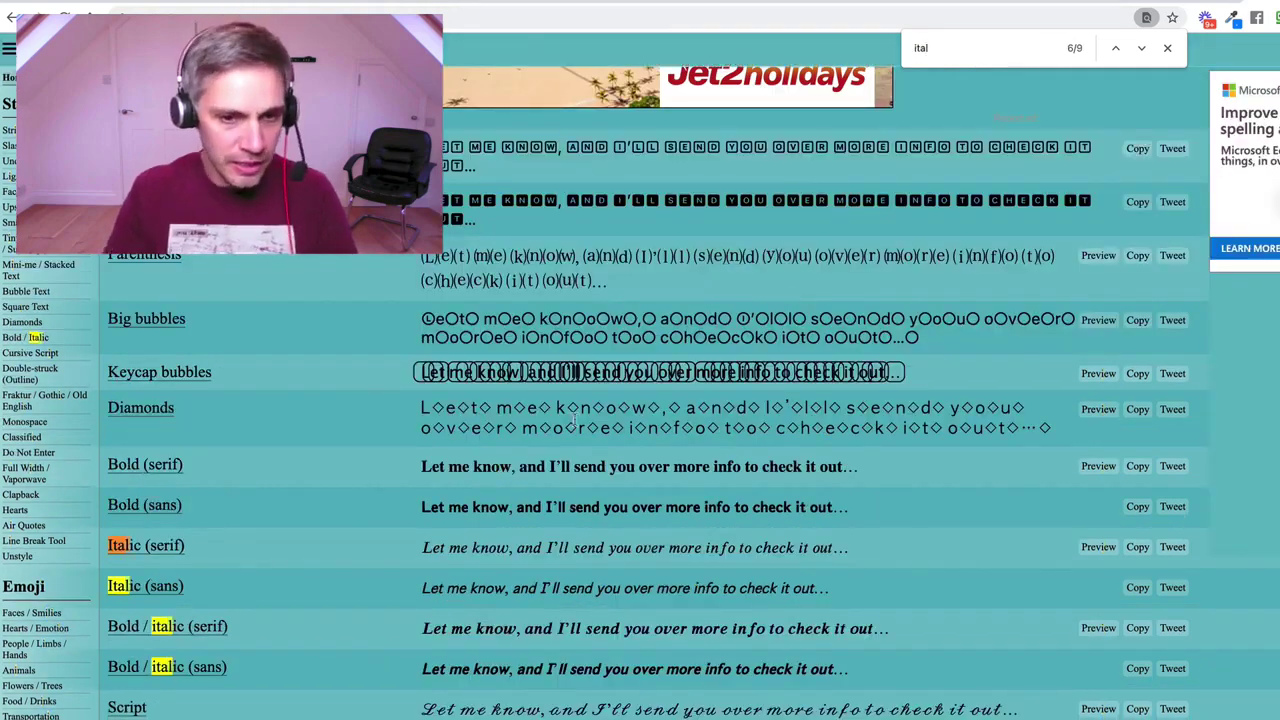
left_click(1137, 547)
Step: Replace the closing line in the Facebook post with the copied italic version and save the edited post
key("ctrl+Tab")
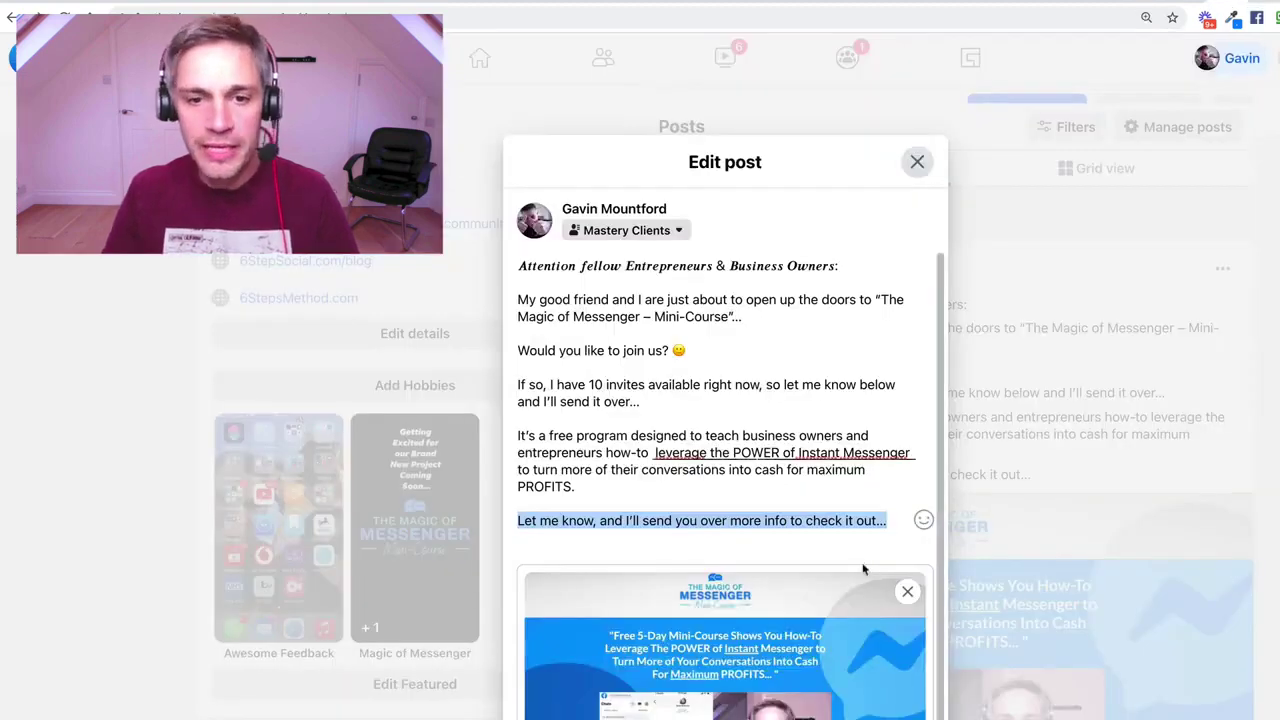
key("ctrl+v")
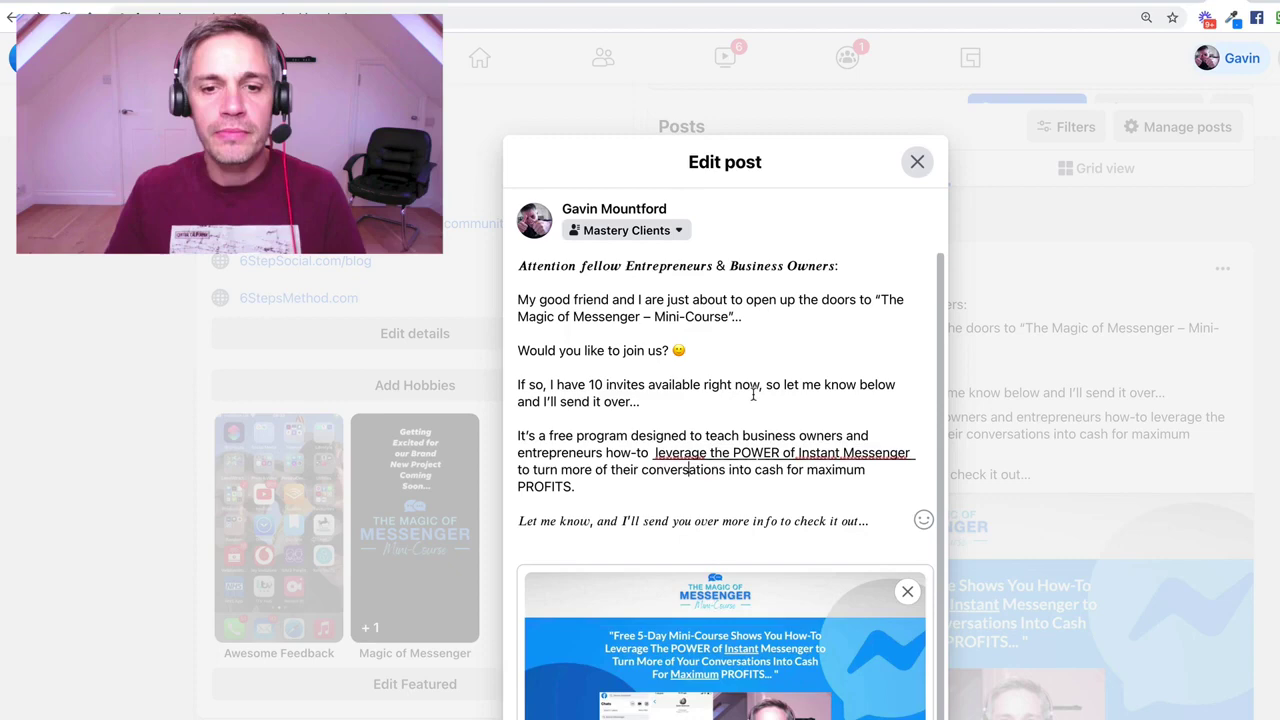
key("ctrl+Return")
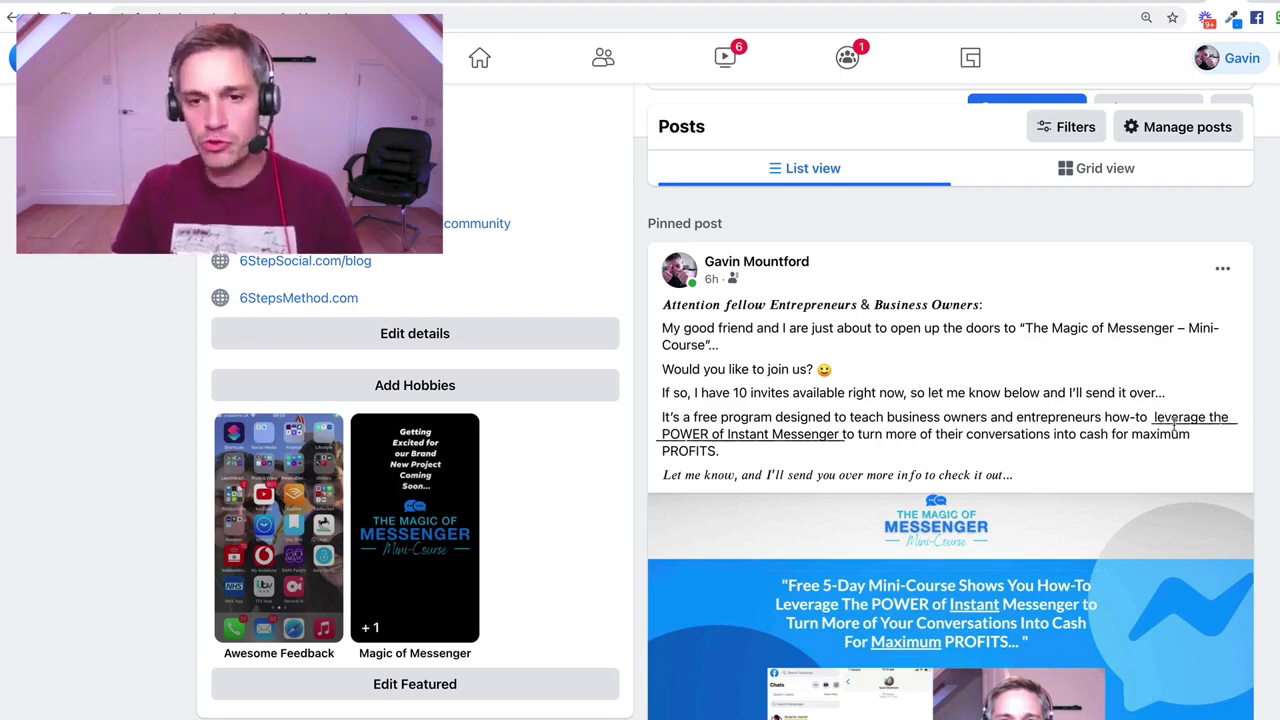
left_click_drag(841, 434, 845, 435)
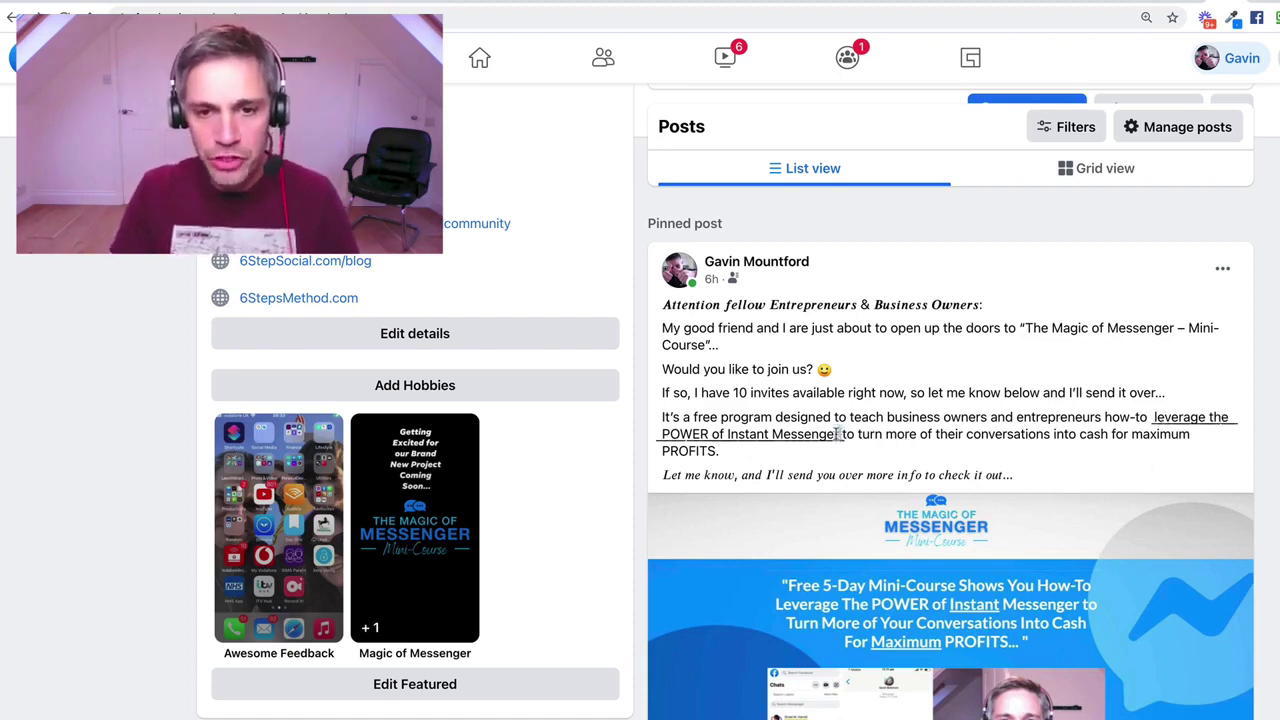
scroll(850, 449, "down", 1)
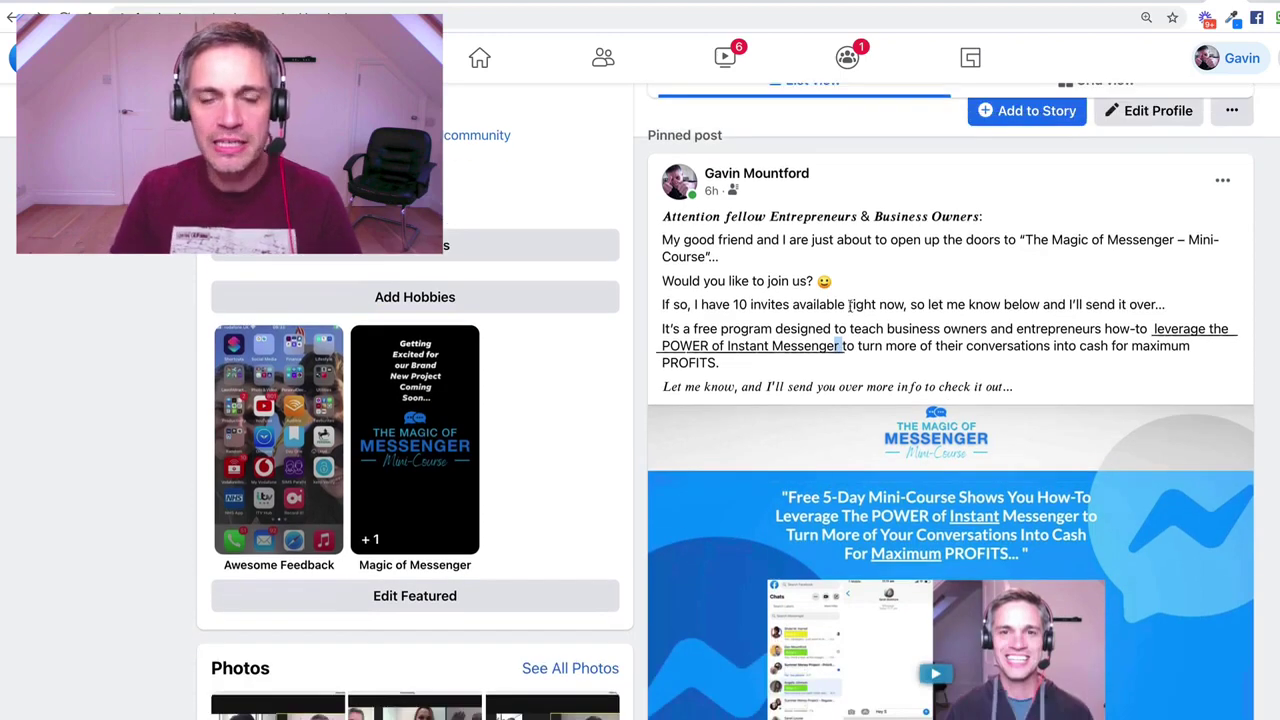